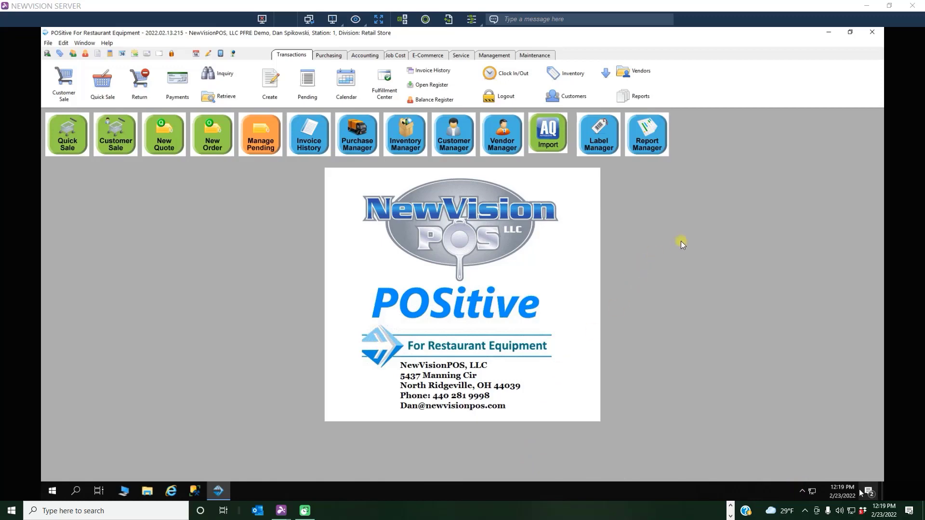
In the system setup's inventory trade-in (used items) settings, set the SKU prefix to 55 and the SKU suffix to 77, then save.
click(535, 57)
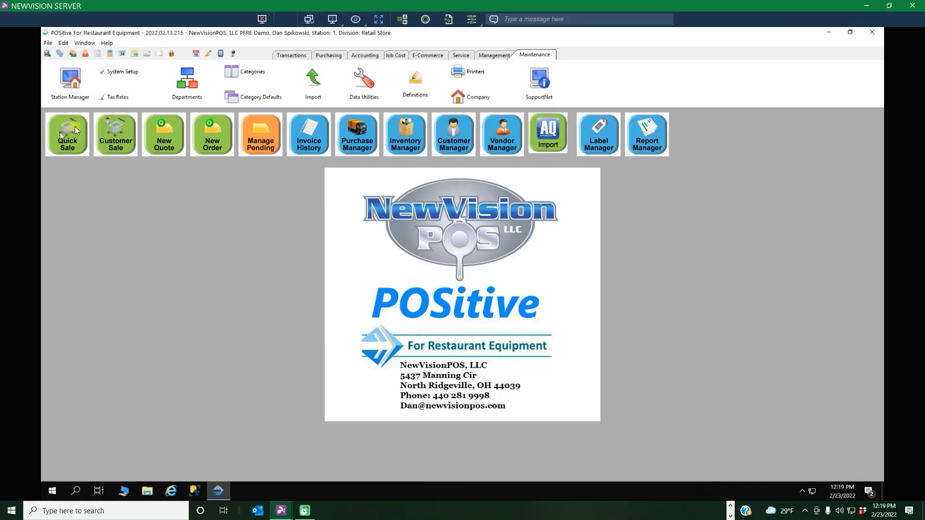
click(123, 72)
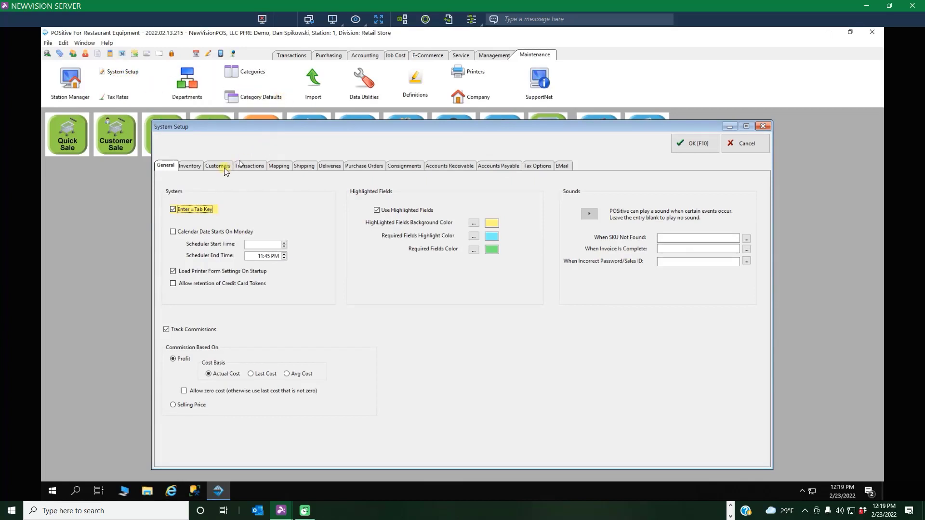
click(188, 166)
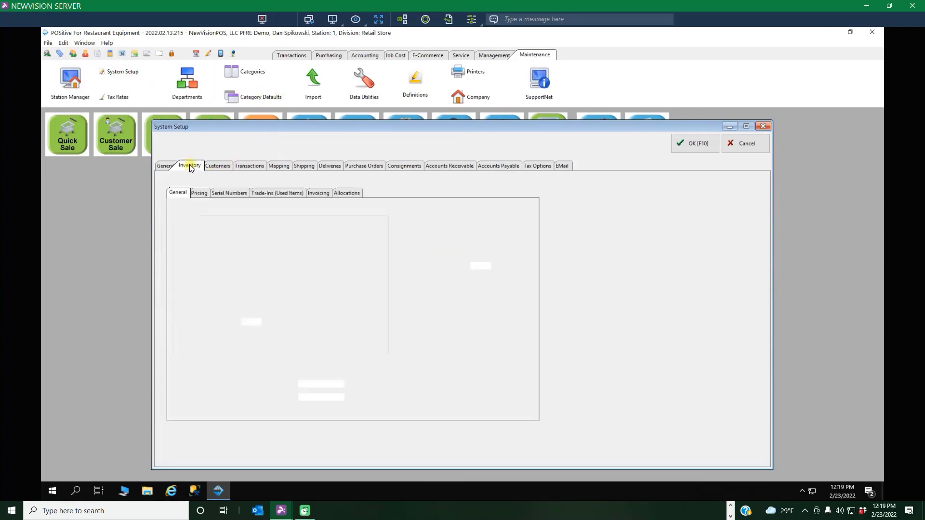
click(279, 194)
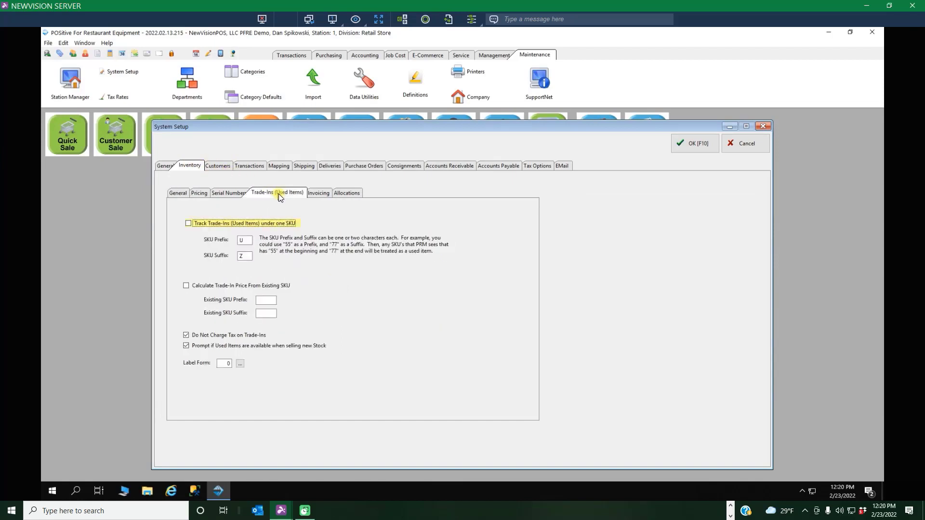
click(241, 241)
click(245, 240)
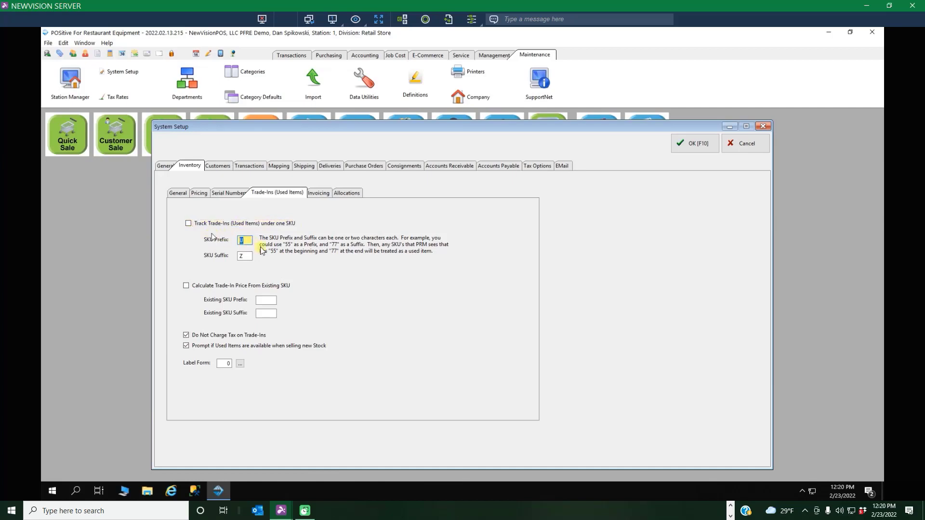
text(55)
click(245, 255)
text(77)
click(696, 145)
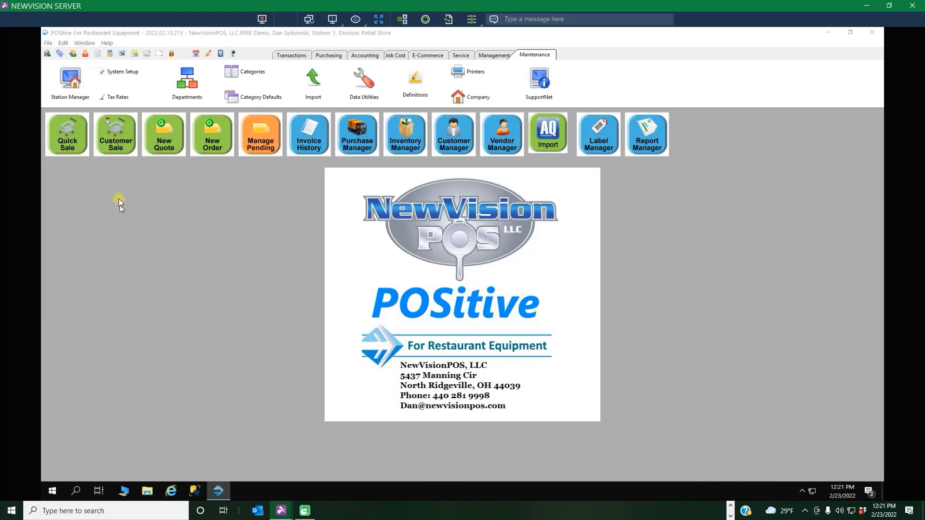
Start a customer sale for The Palazzo Restaurant, using the customer's existing delivery address.
click(117, 129)
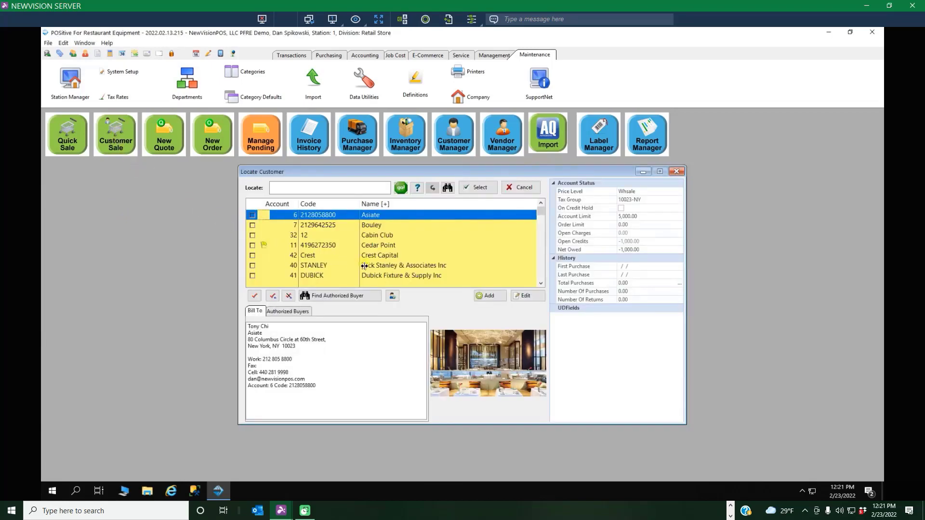
key(End)
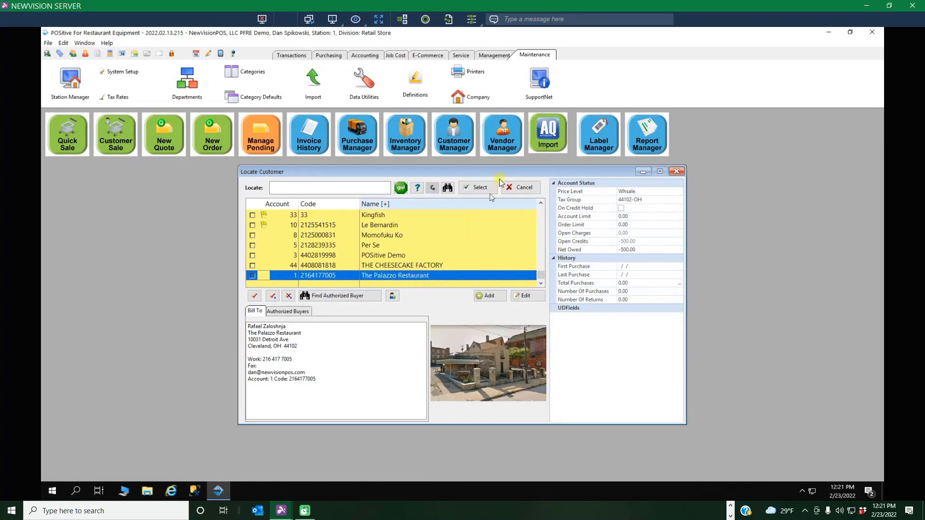
click(487, 188)
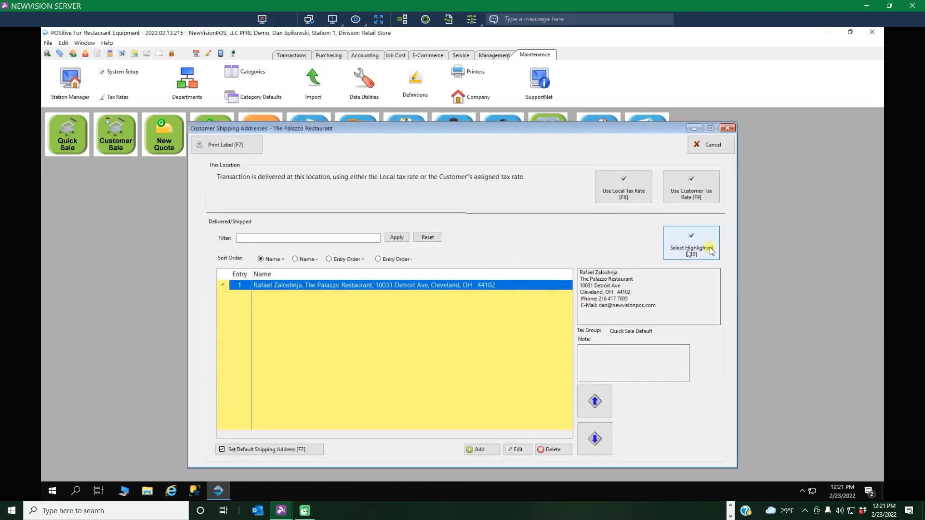
click(692, 241)
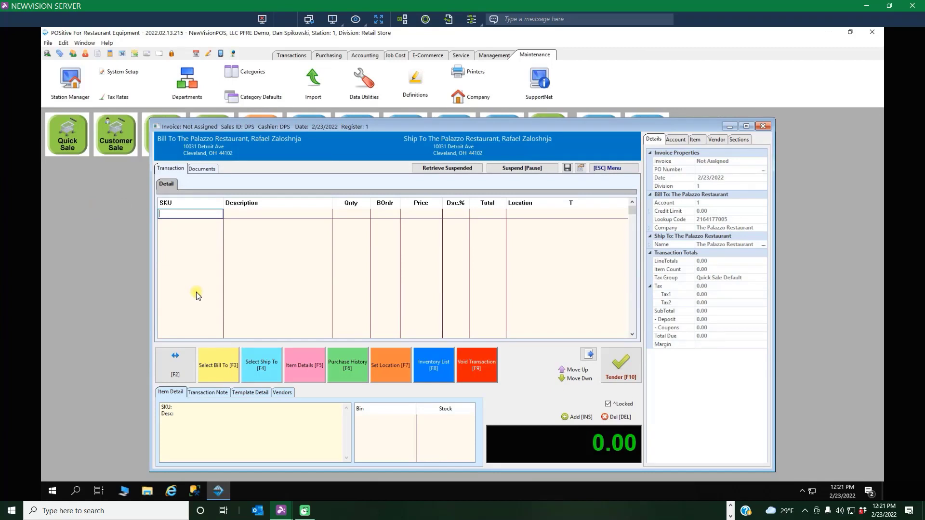
Add a trade-in to the sale with description 60"RANGE GAS, quantity 1 and price 500.
key(alt+t)
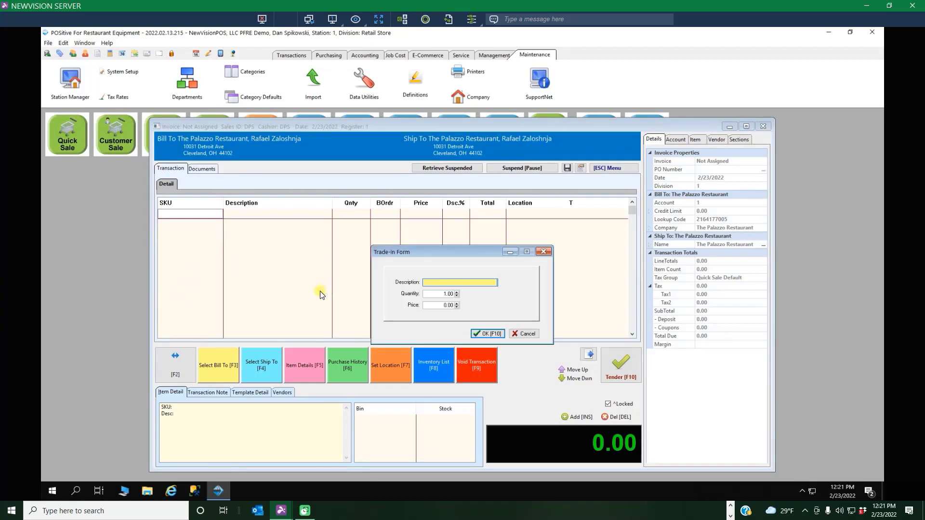
text(6)
text(0")
text(F)
text(A)
text(NG)
text(E)
text(GA)
text(S)
click(438, 305)
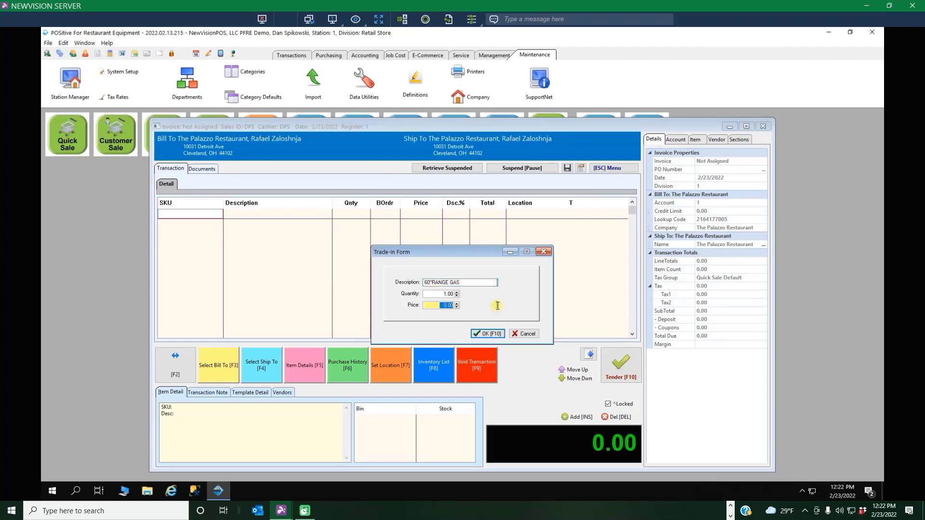
text(500)
click(485, 335)
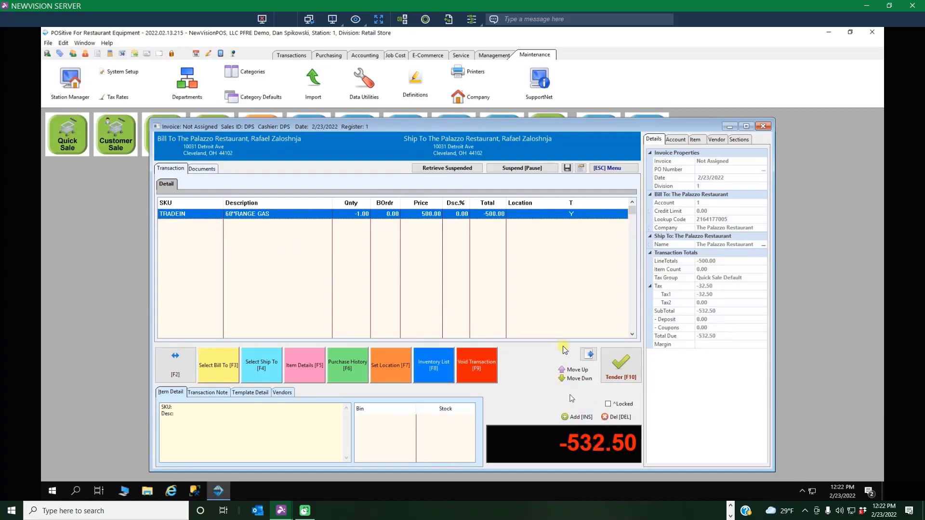
Change the tax group of the trade-in line to Tax Exempt.
click(569, 216)
key(ctrl+t)
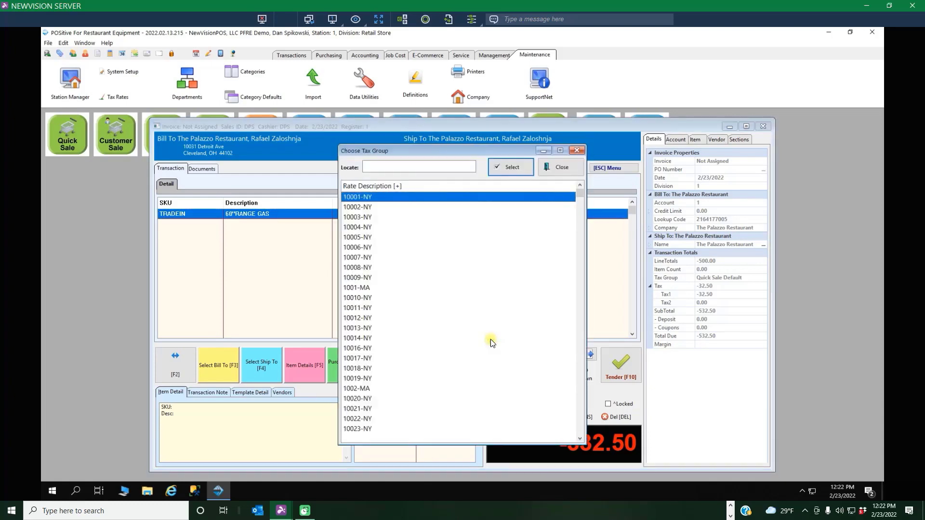
drag(581, 193, 580, 436)
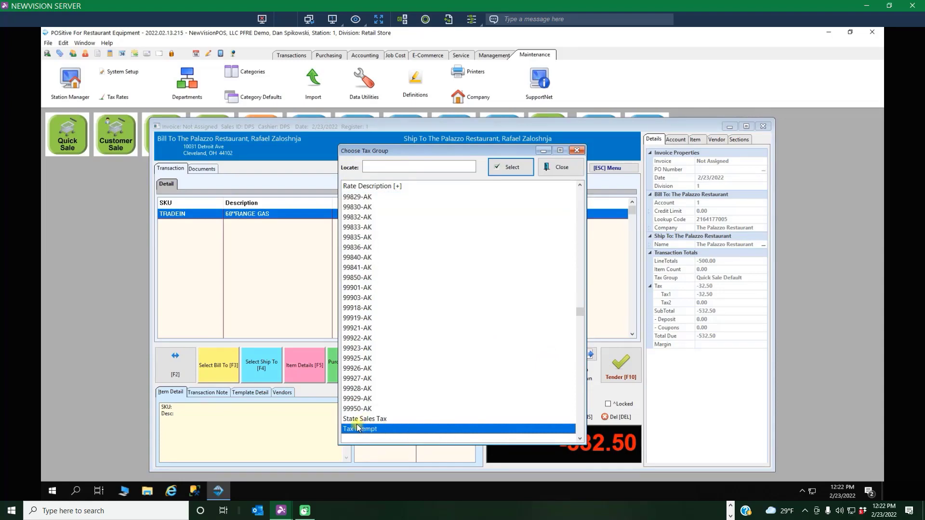
click(522, 168)
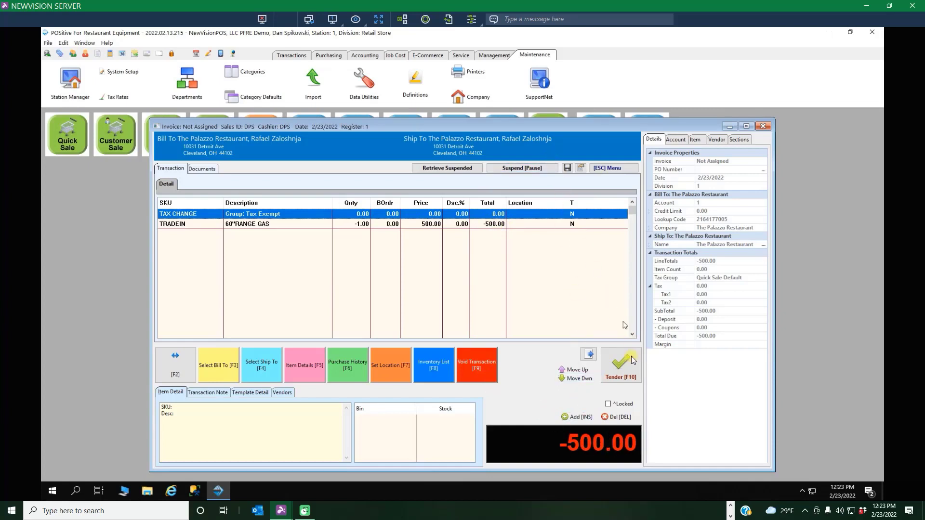
Tender the transaction with PO number VERBAL and refund 500.00 by a mailed check, accepting the customer's refund details.
click(621, 367)
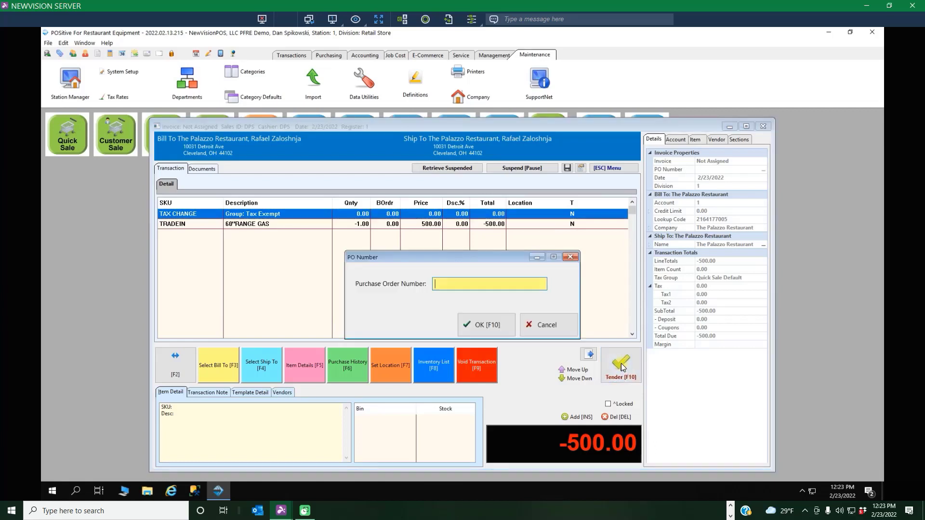
click(484, 324)
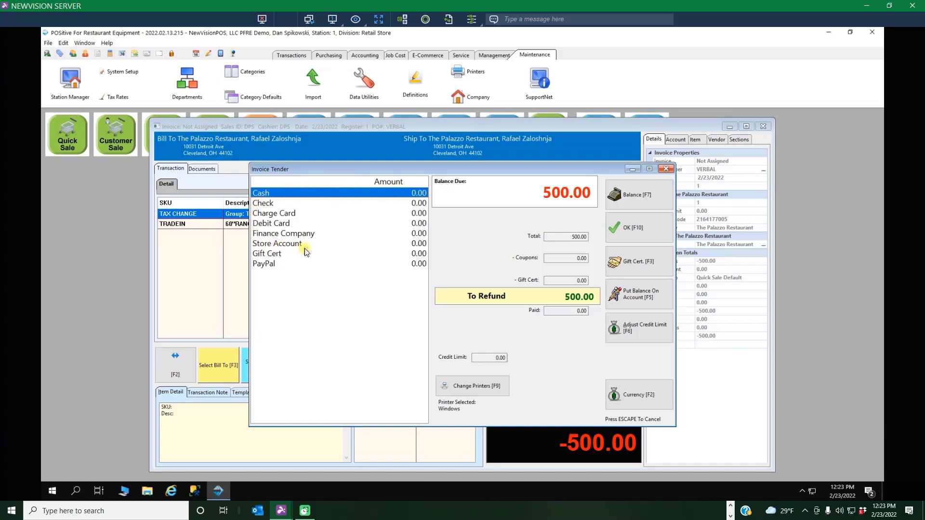
click(264, 206)
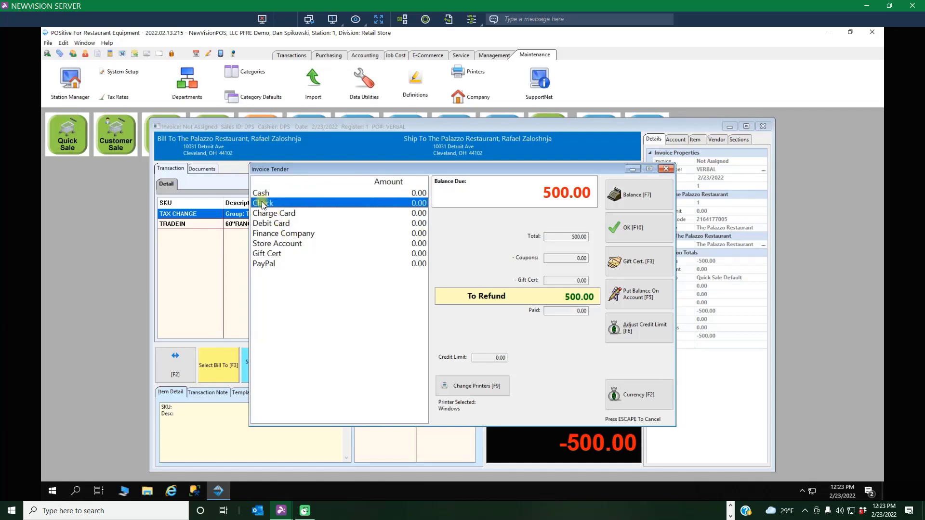
key(F7)
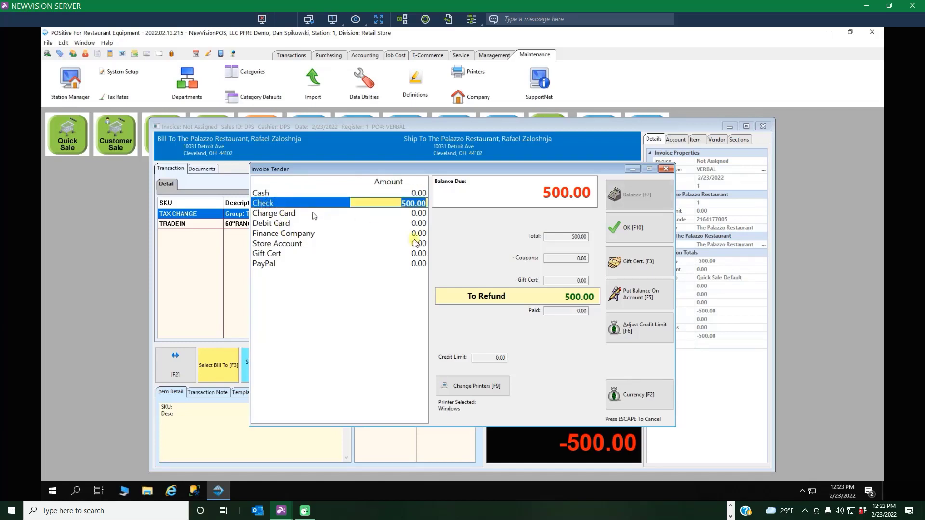
click(638, 231)
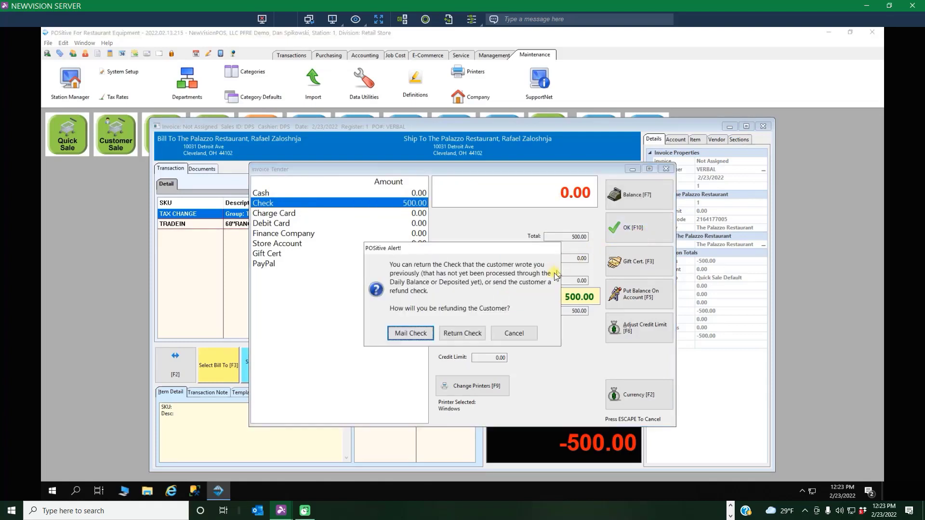
click(407, 333)
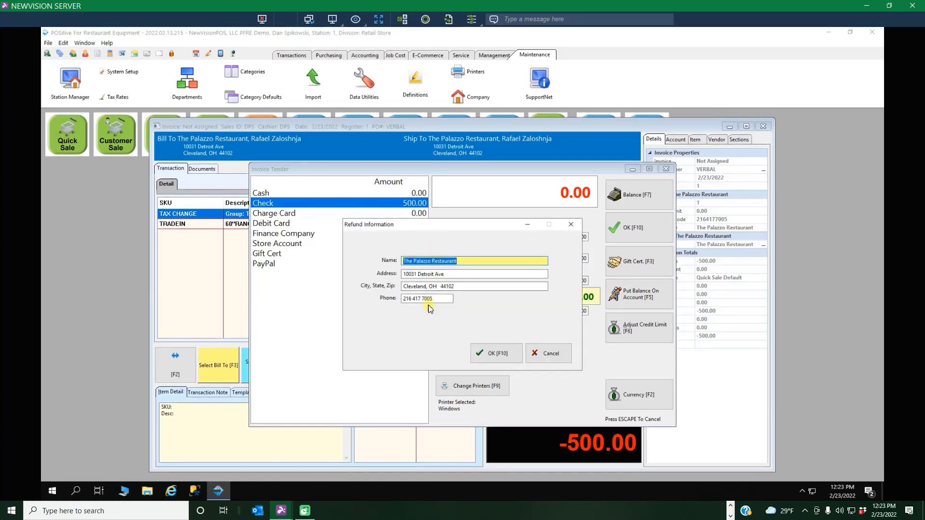
click(496, 353)
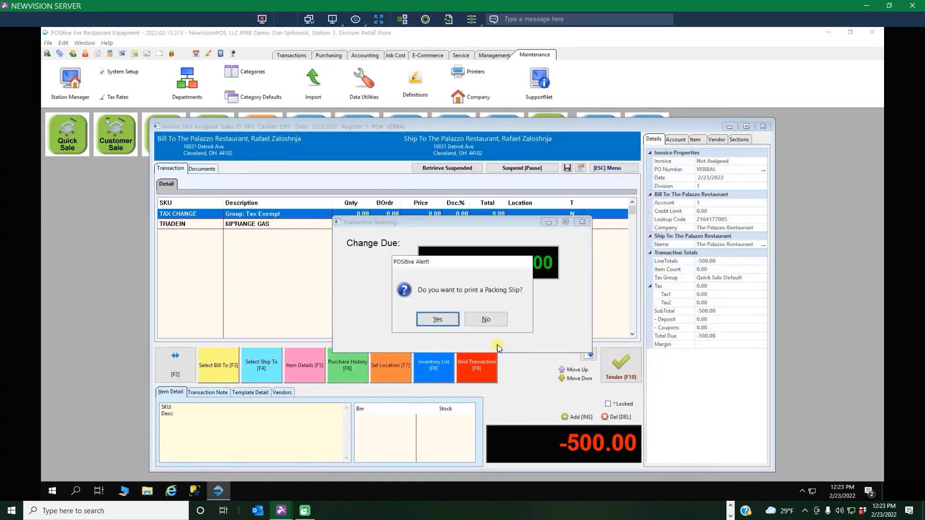
Finish the transaction without printing a packing slip, the picture invoice or a full detail invoice.
click(493, 321)
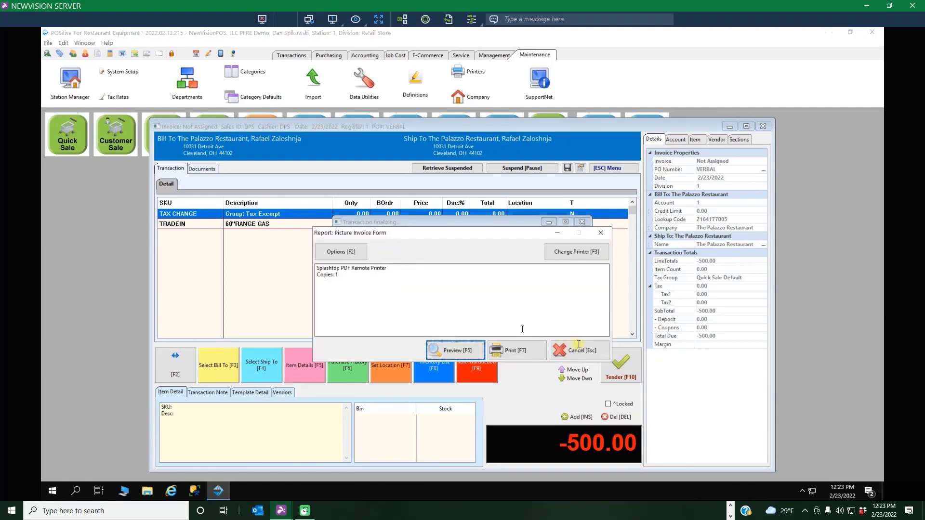
click(585, 355)
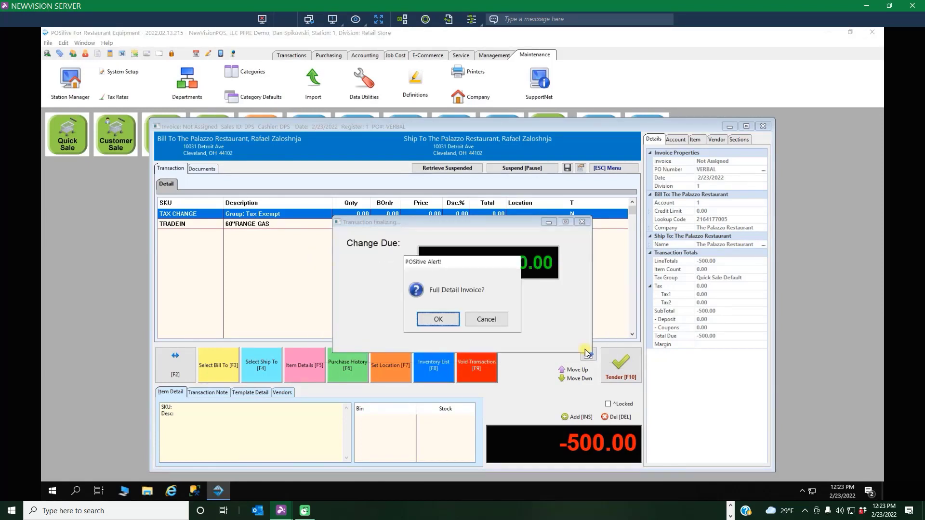
click(484, 324)
click(483, 322)
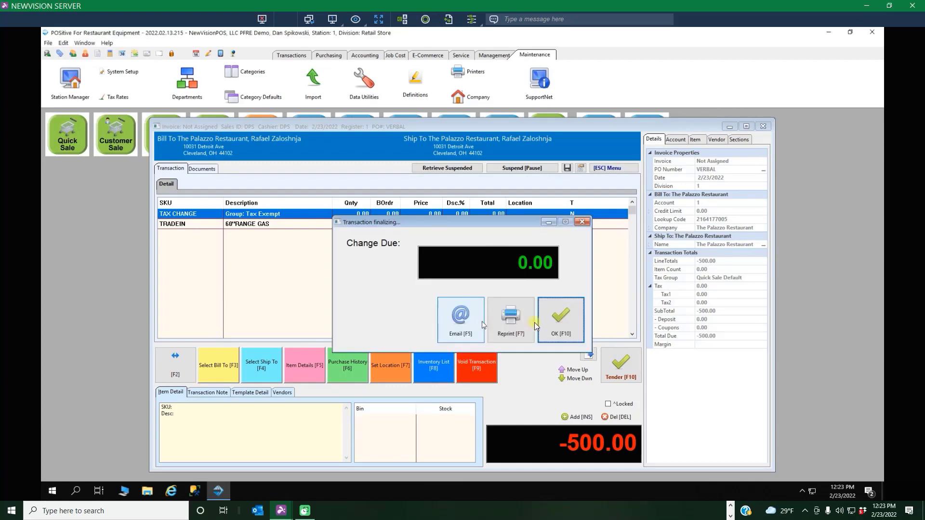
click(557, 324)
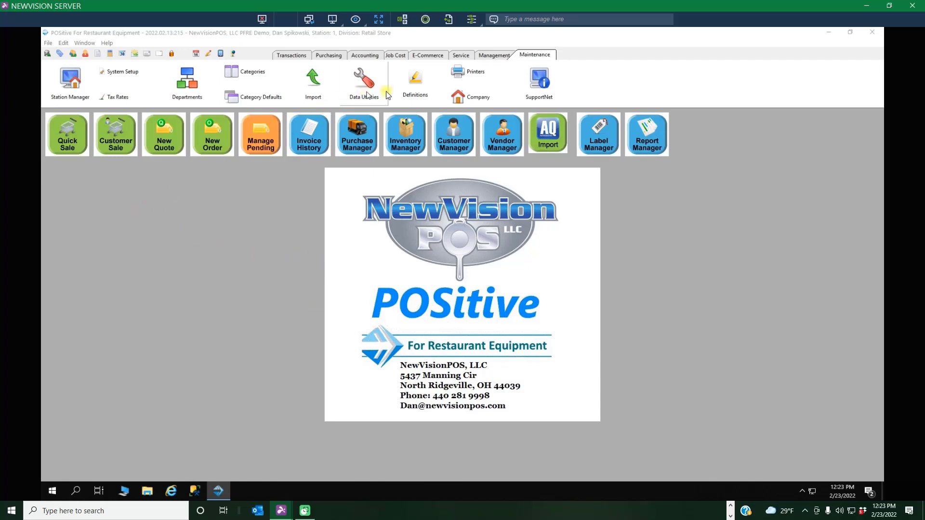
Open the inventory and list only the unposted items.
click(303, 53)
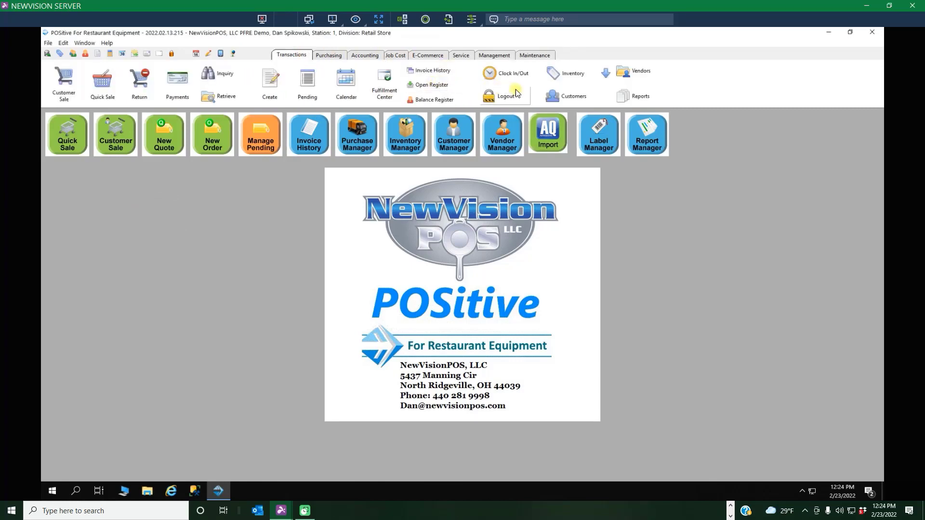
click(552, 76)
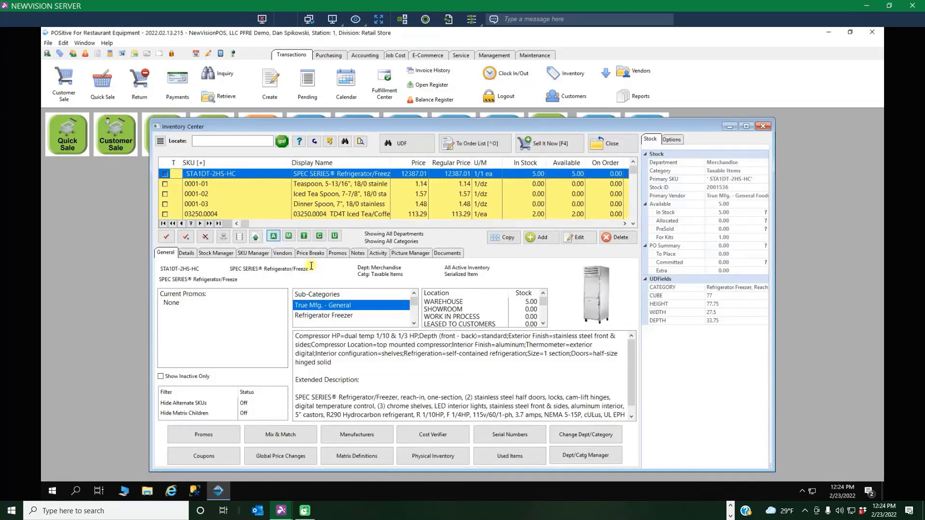
click(335, 236)
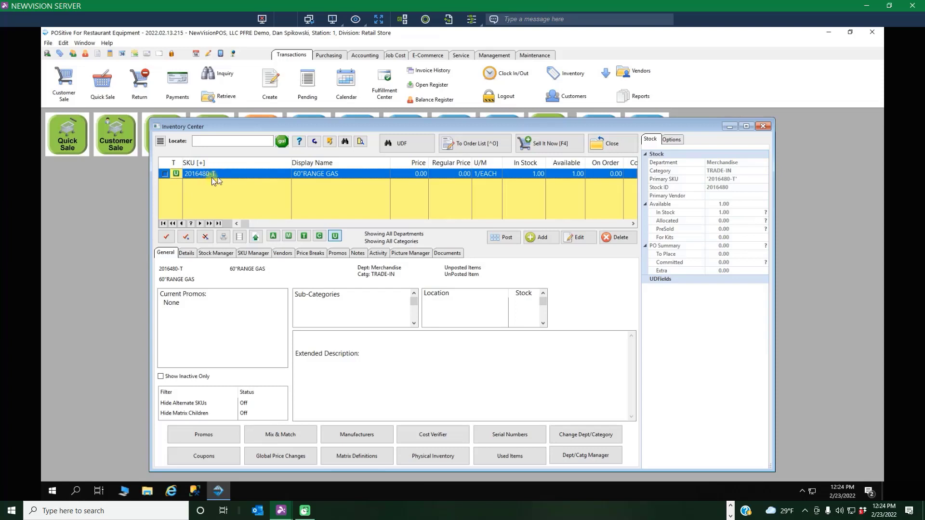
Edit the unposted 60"RANGE GAS item and set its vendor to Imperial.
click(579, 238)
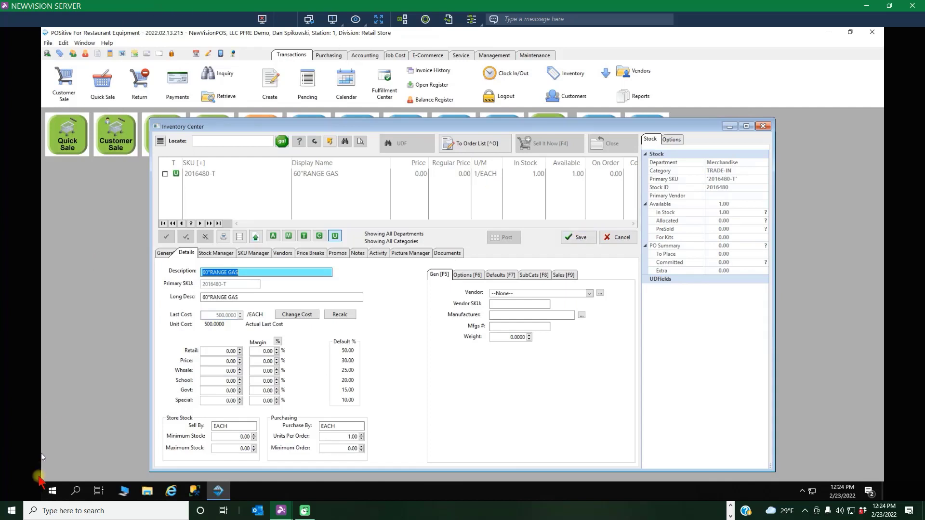
click(589, 294)
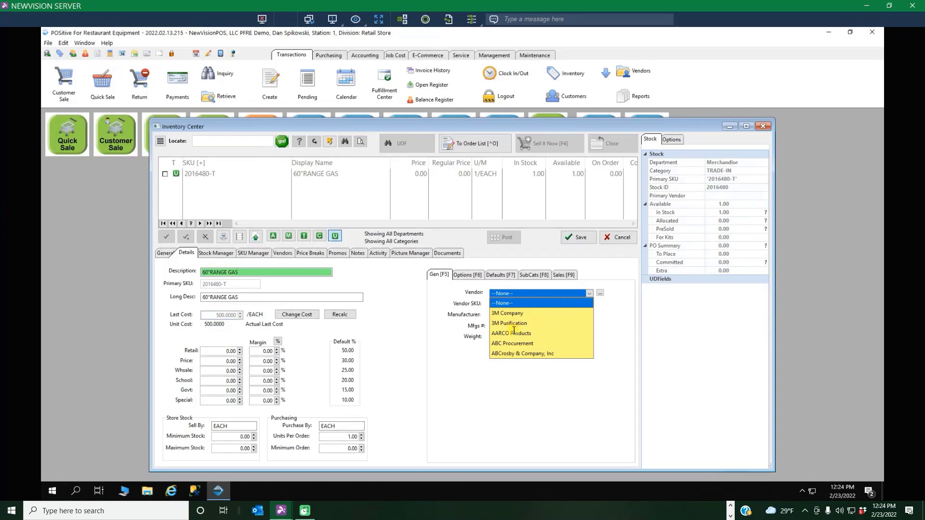
key(i)
key(i)
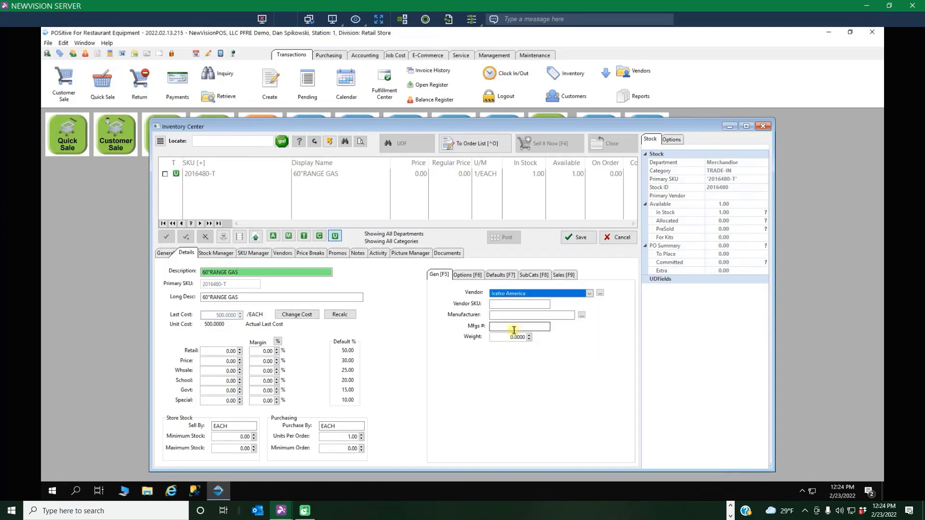
click(589, 293)
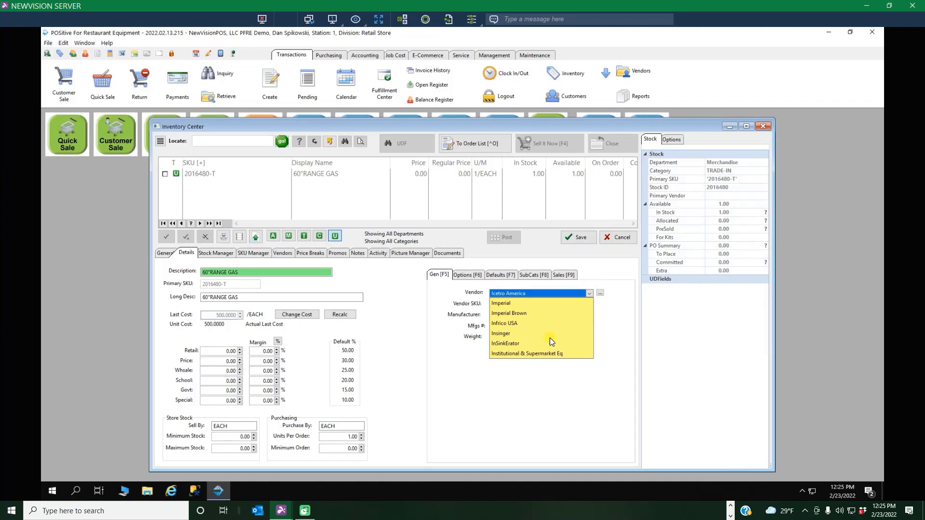
scroll(551, 336, down, 2)
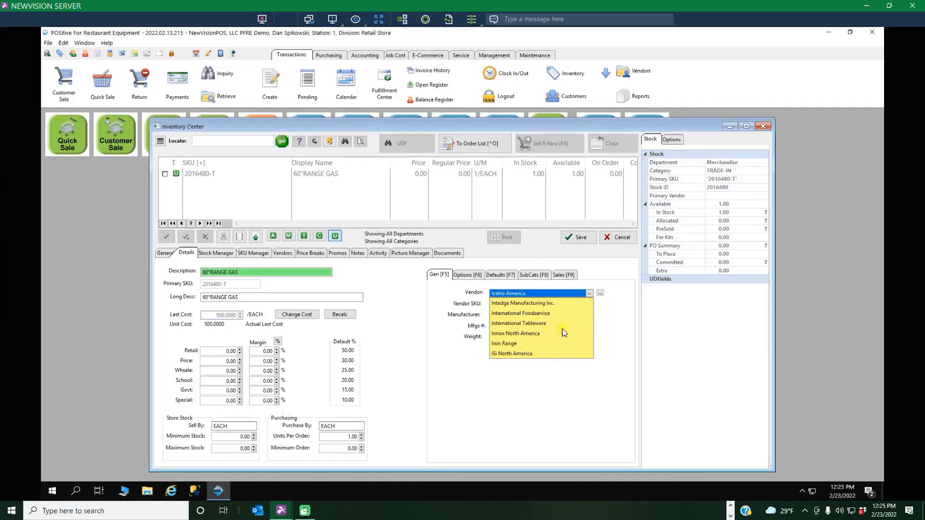
scroll(562, 329, up, 2)
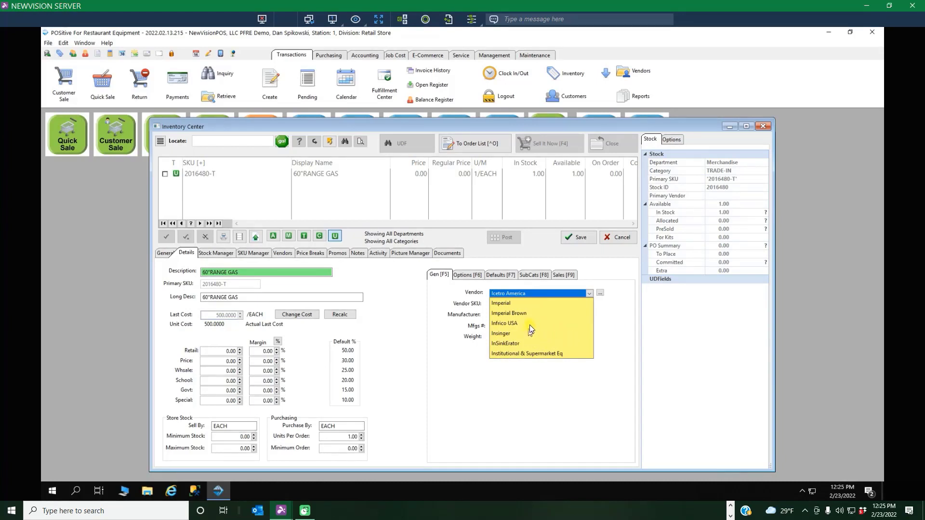
click(507, 304)
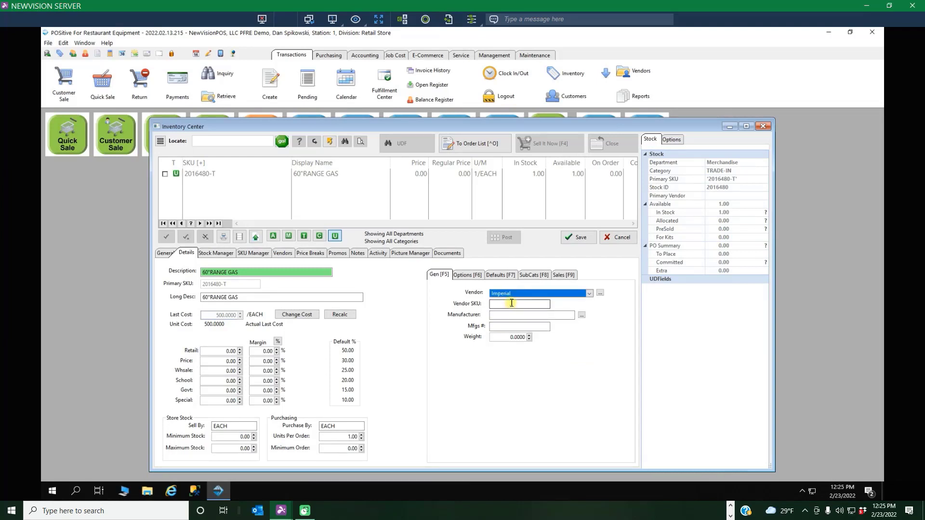
Enter IR-10 as the item's vendor SKU and try to save the item.
click(511, 304)
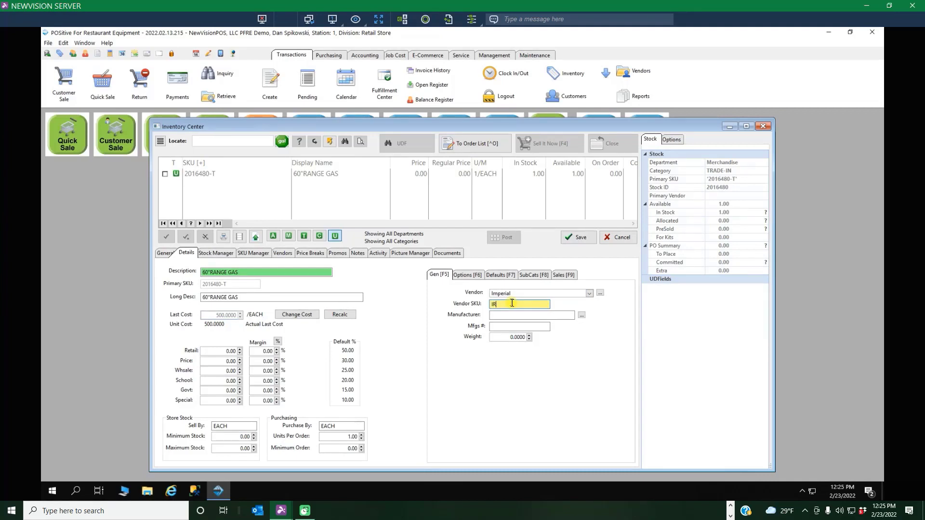
text(IR-A)
key(BackSpace)
text(10)
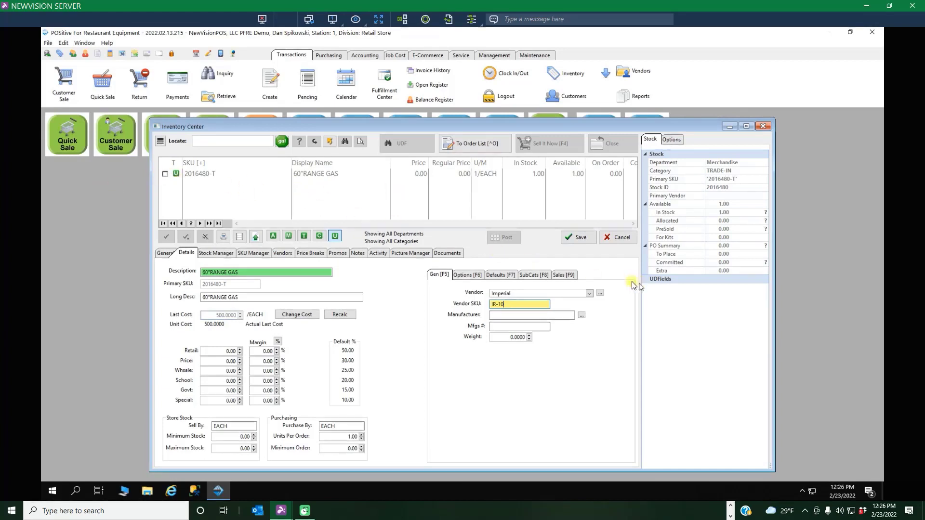
click(579, 239)
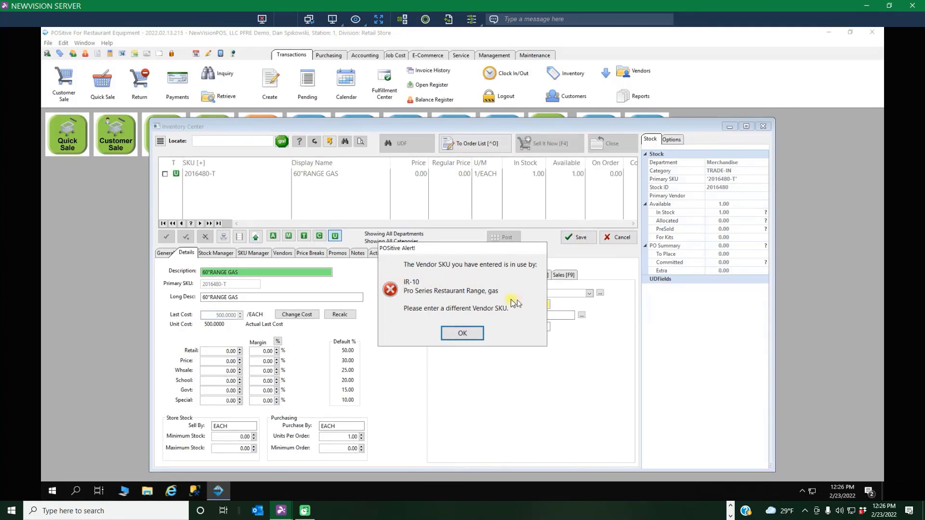
click(463, 329)
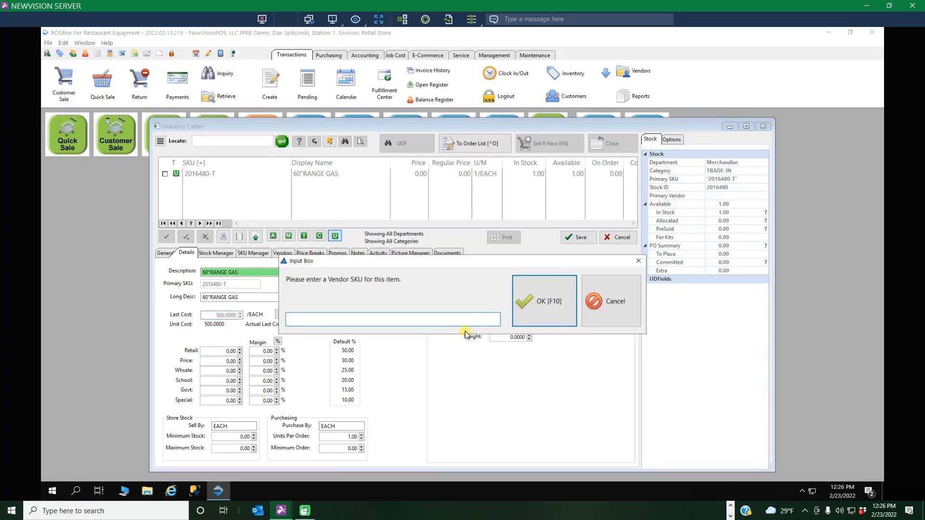
Supply IR-10IMP as the vendor SKU instead and accept it.
text(e)
text(-)
text(1)
text(0)
text(im)
text(p)
click(538, 300)
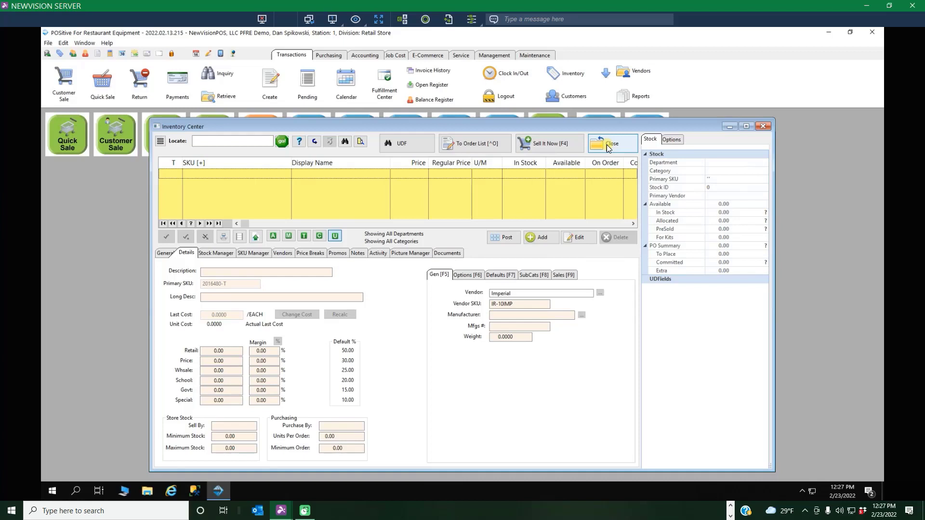
Start a new Template item in the Cooking Equipment category of RESTAURANT EQUIP with Imperial as the vendor.
click(537, 238)
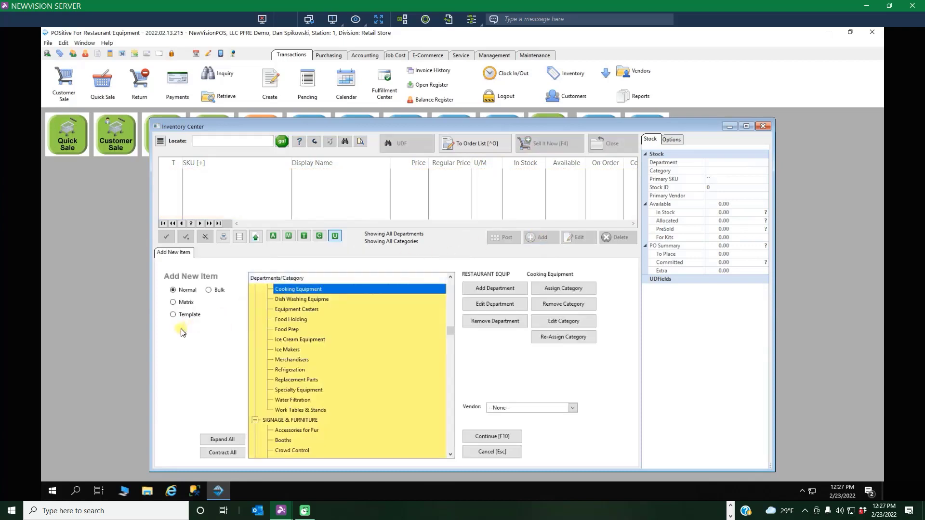
click(173, 316)
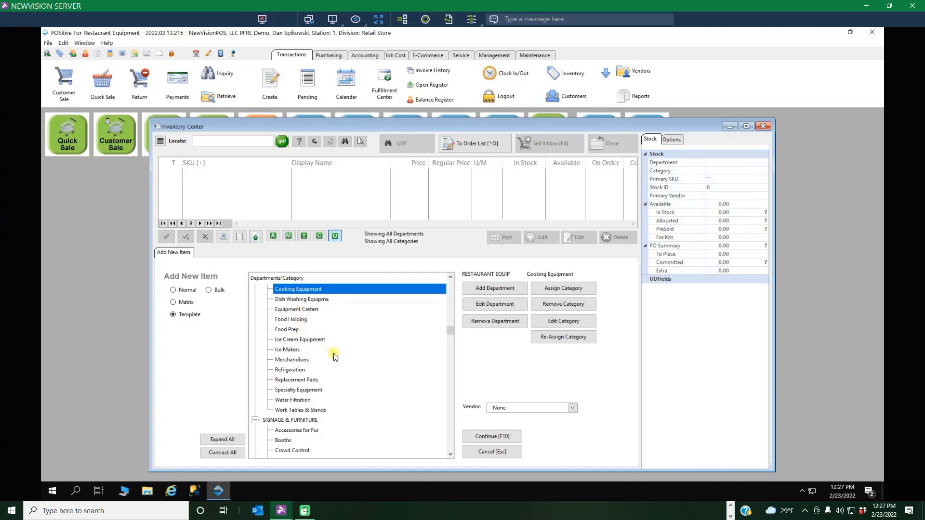
scroll(335, 357, up, 2)
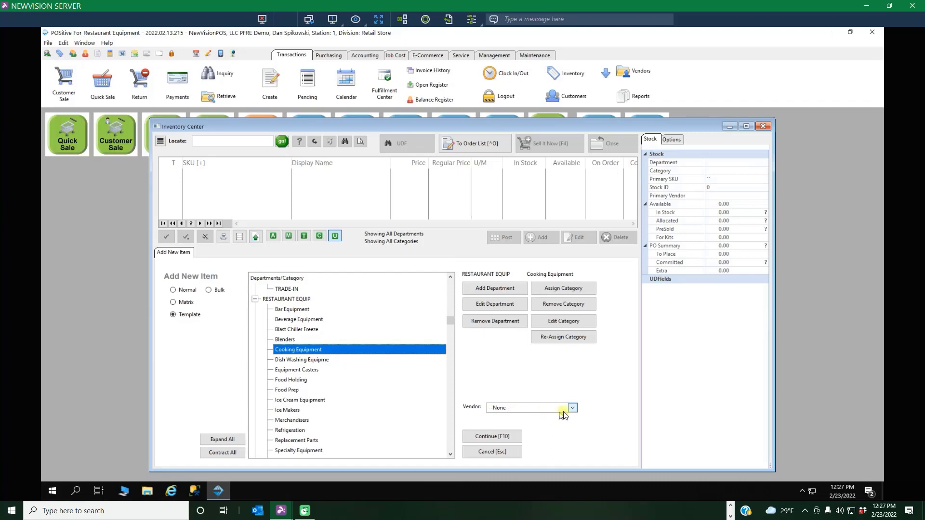
click(511, 406)
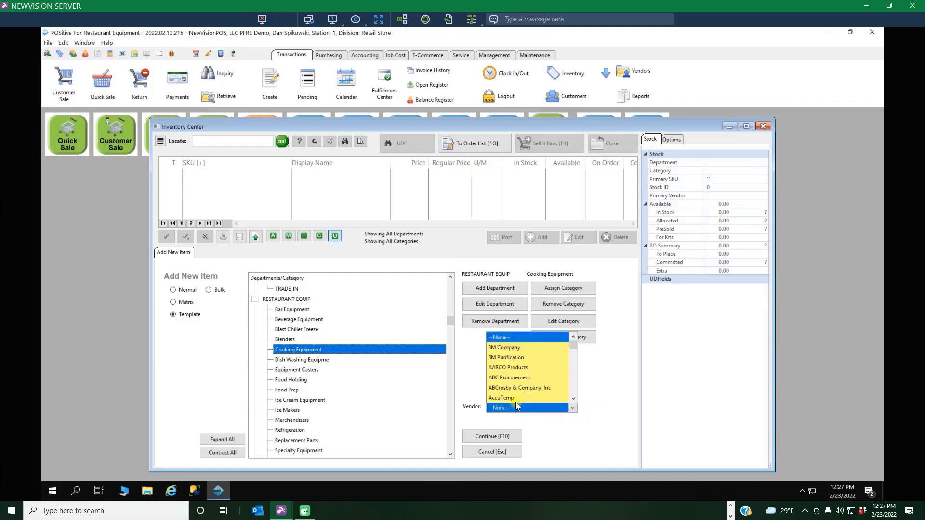
key(i)
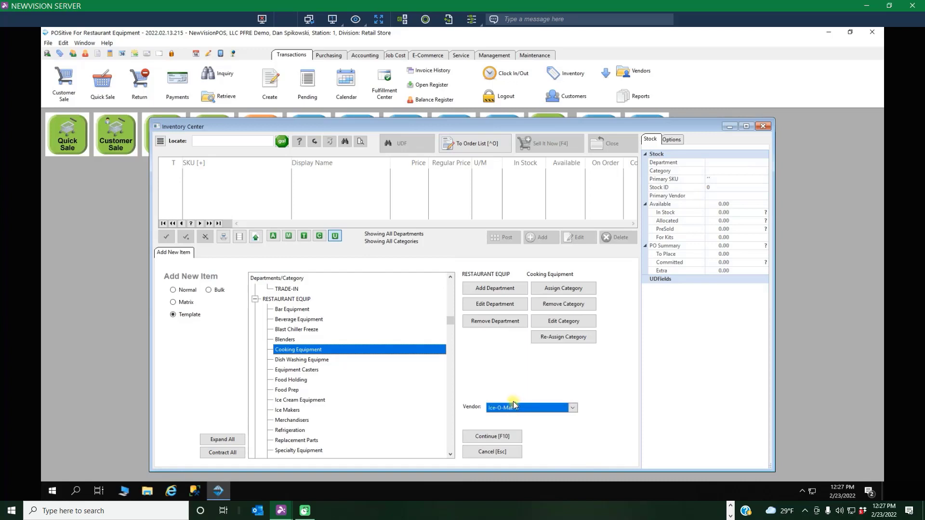
click(573, 408)
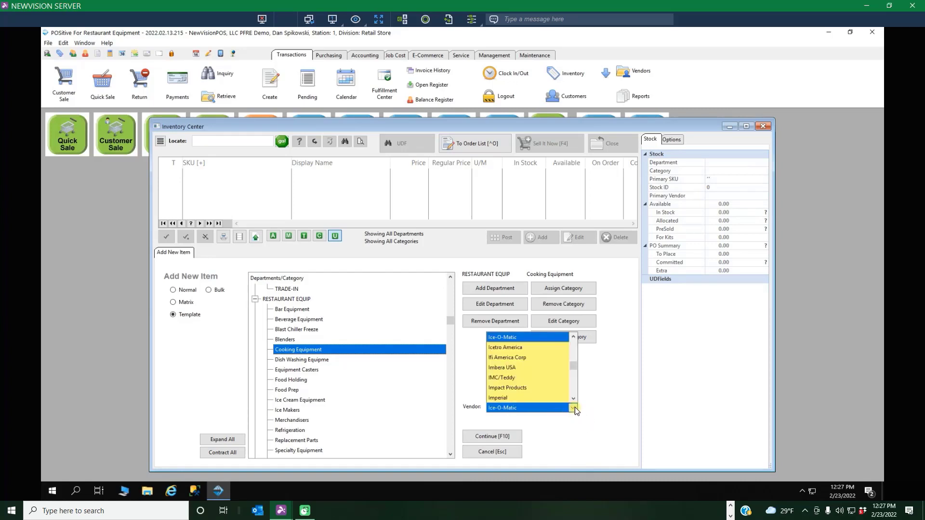
click(497, 397)
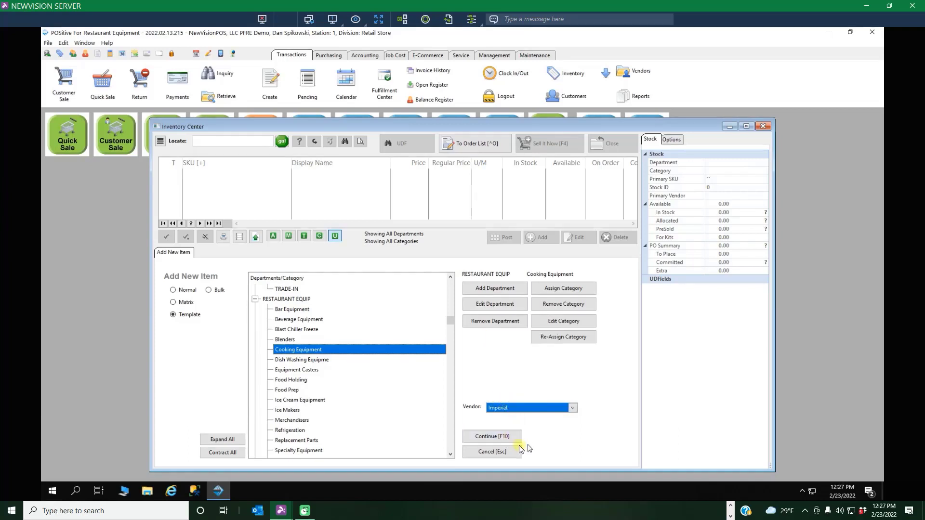
click(496, 439)
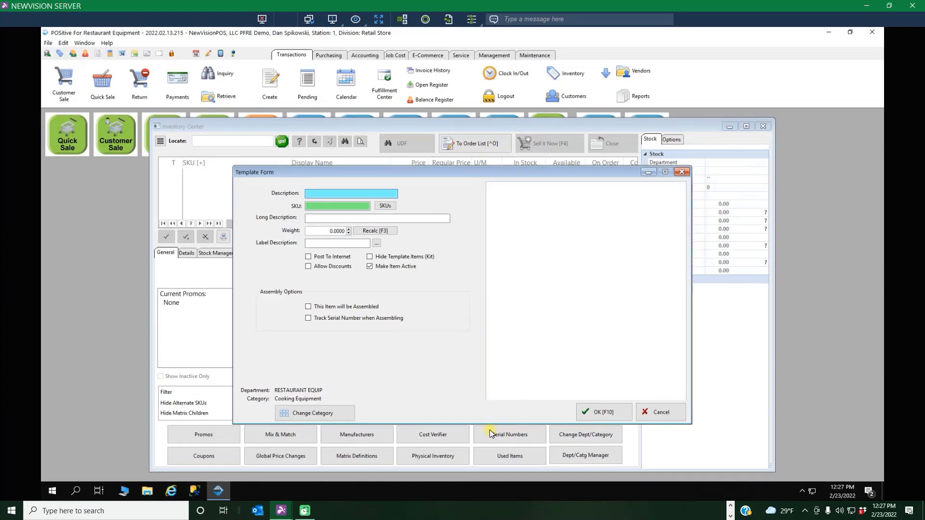
Give the template the description "60' Gas Range Used".
click(323, 197)
text(60' Gas Range Used)
Set the template's SKU to IR-10REFURB, mark it as an item that will be assembled, and accept the form.
click(332, 208)
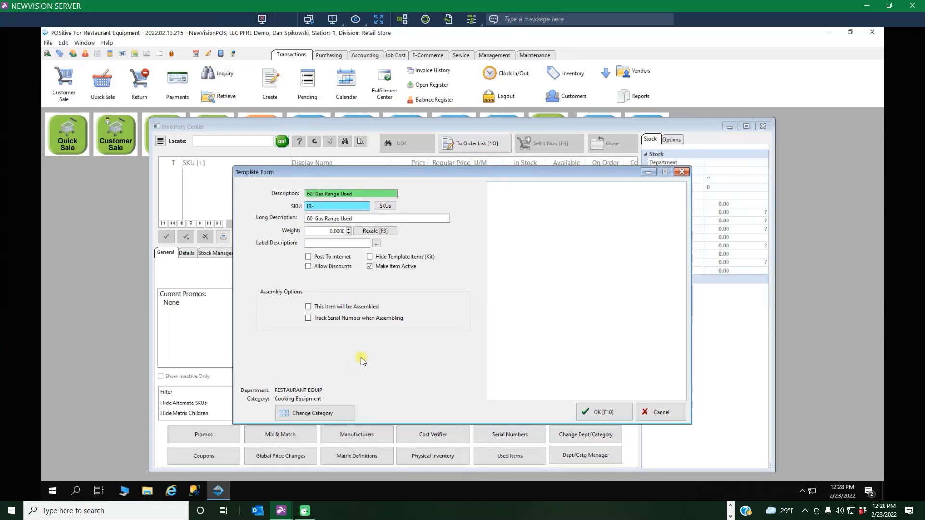
text(-10REFURB)
click(311, 308)
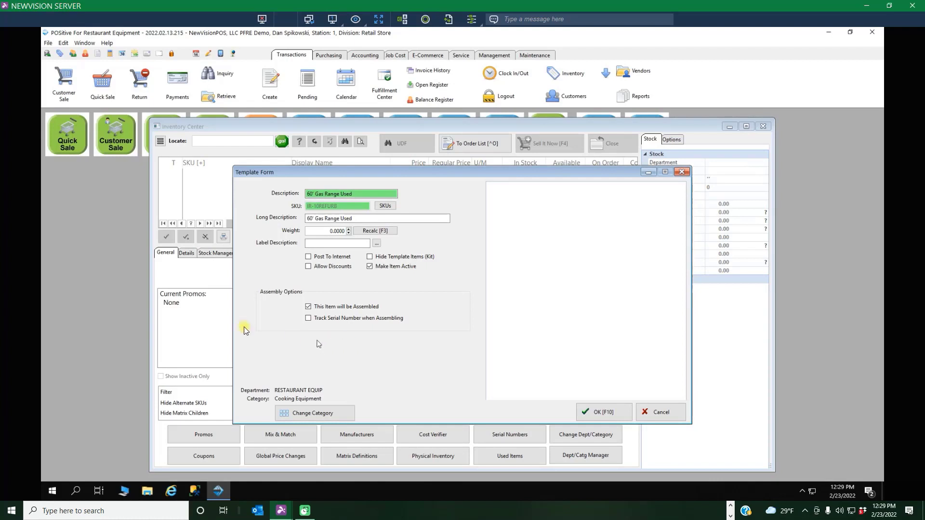
click(604, 414)
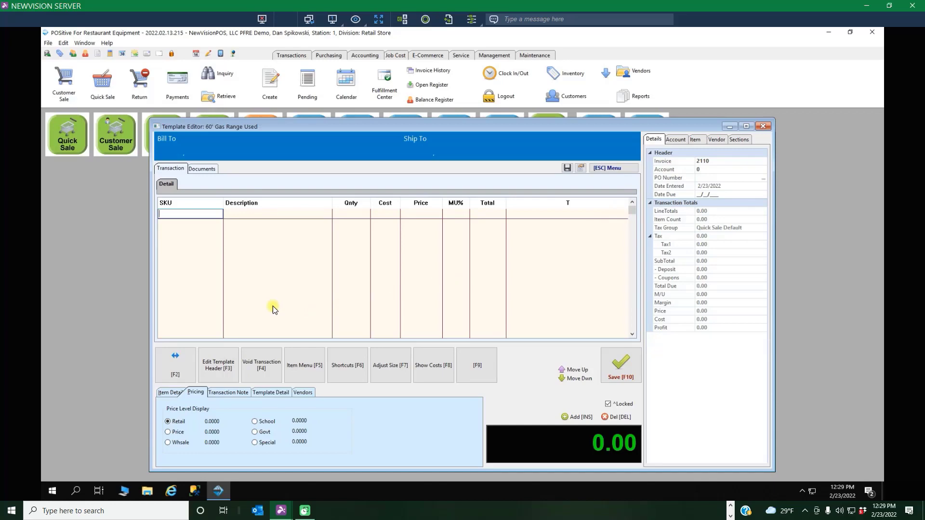
Look up items by description starting with 60 and add the trade-in 60"RANGE GAS (2016480-T) to the template.
key(Return)
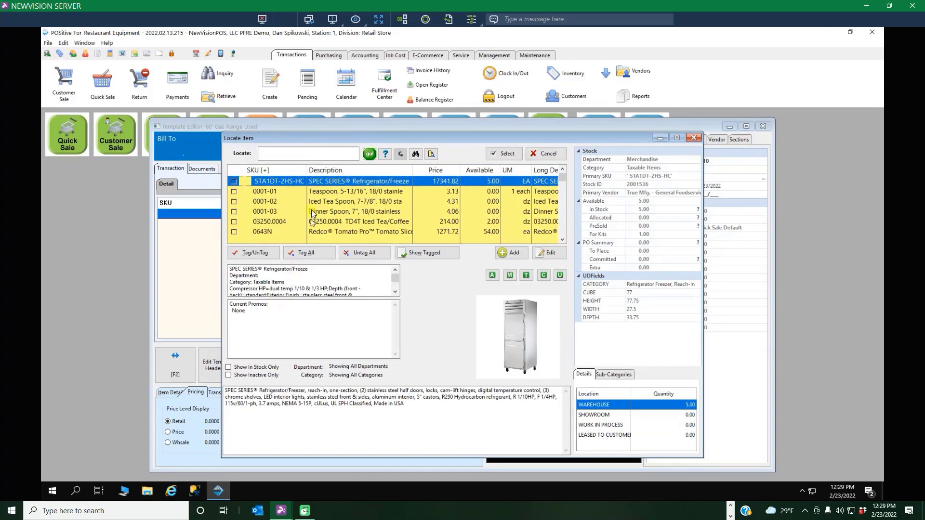
click(365, 170)
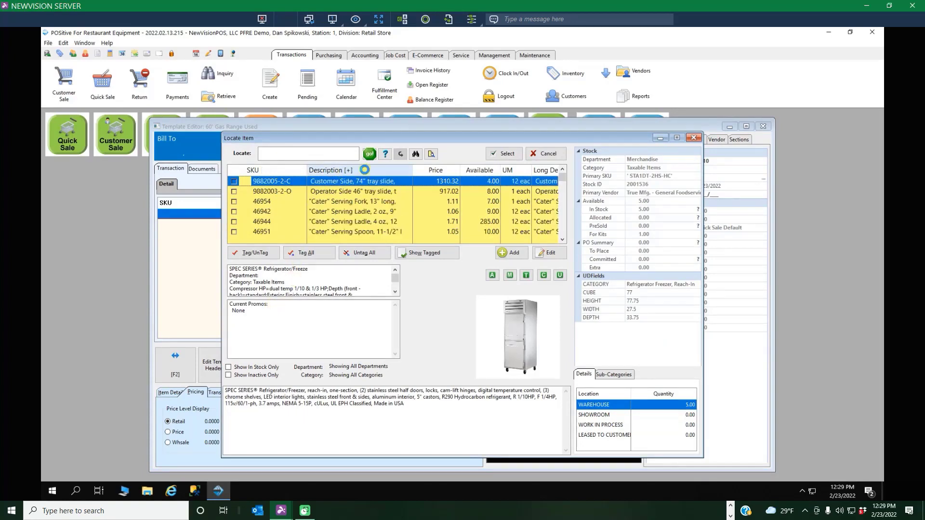
click(261, 153)
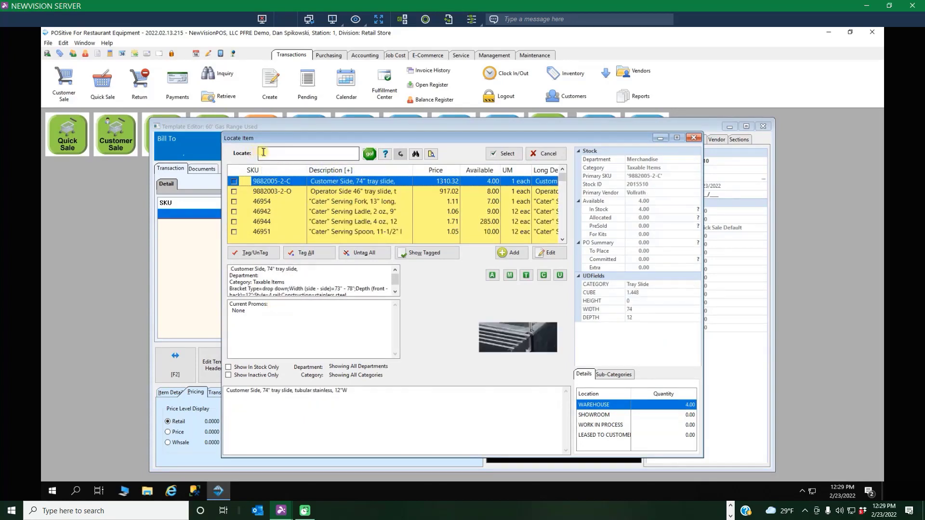
text(60)
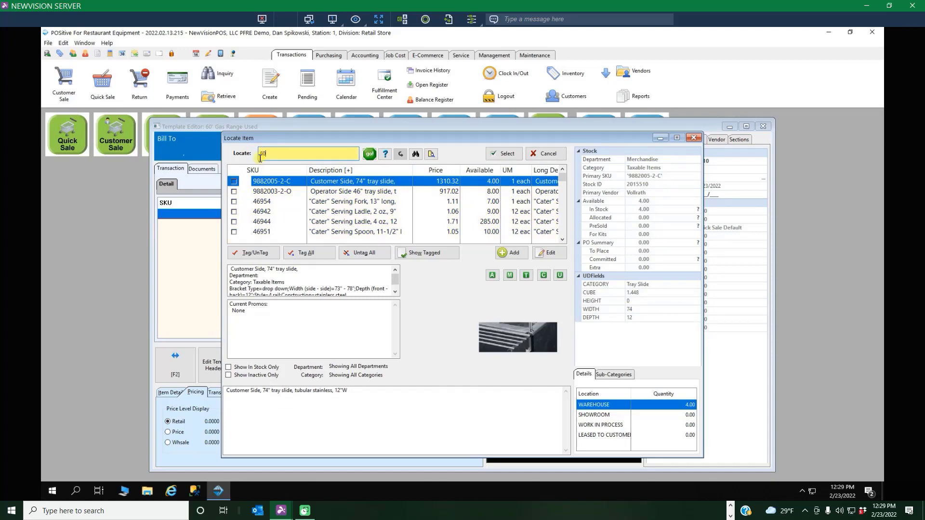
key(Return)
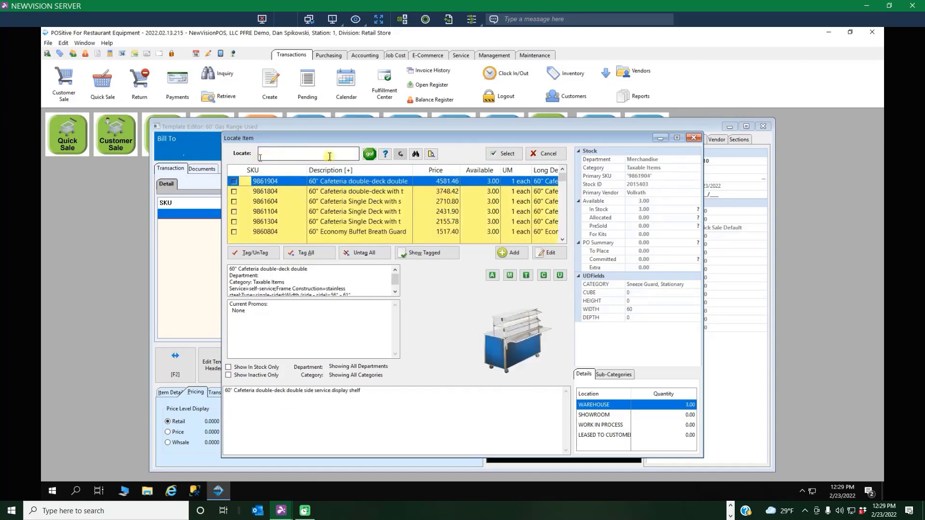
scroll(354, 209, down, 5)
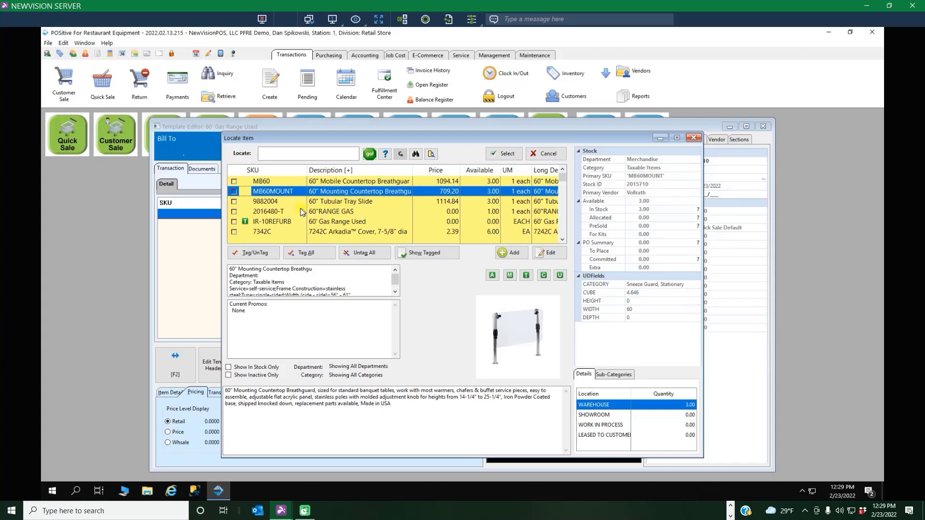
click(331, 212)
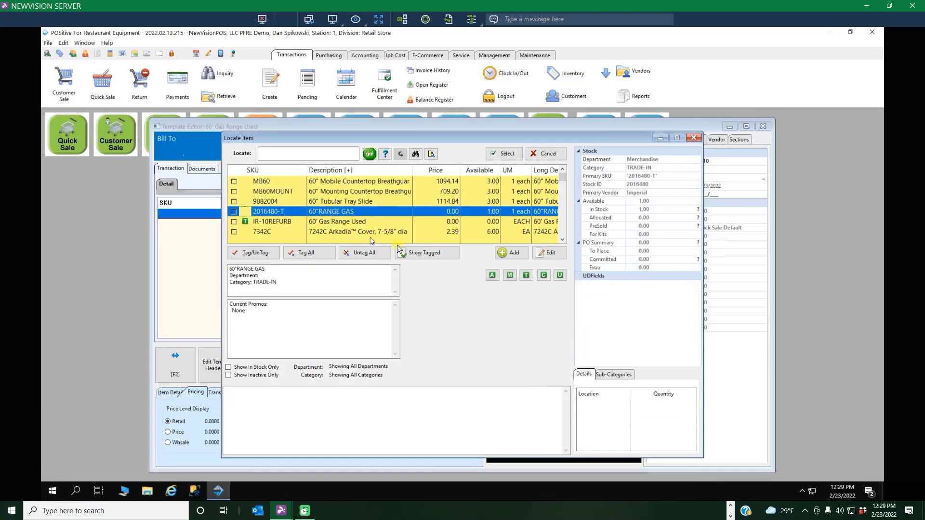
click(505, 155)
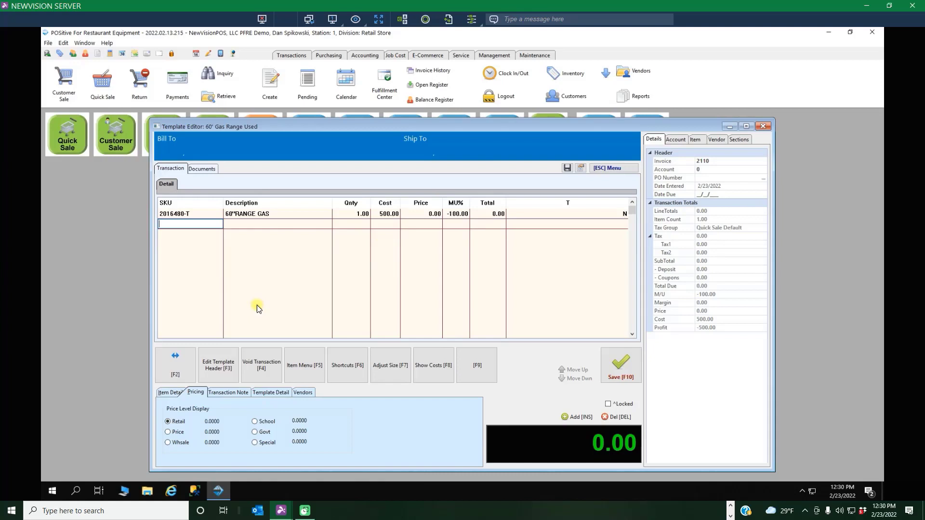
Look up SKU LABR and add the Labor Refurbish item (LABREF) to the template below the trade-in range.
key(Return)
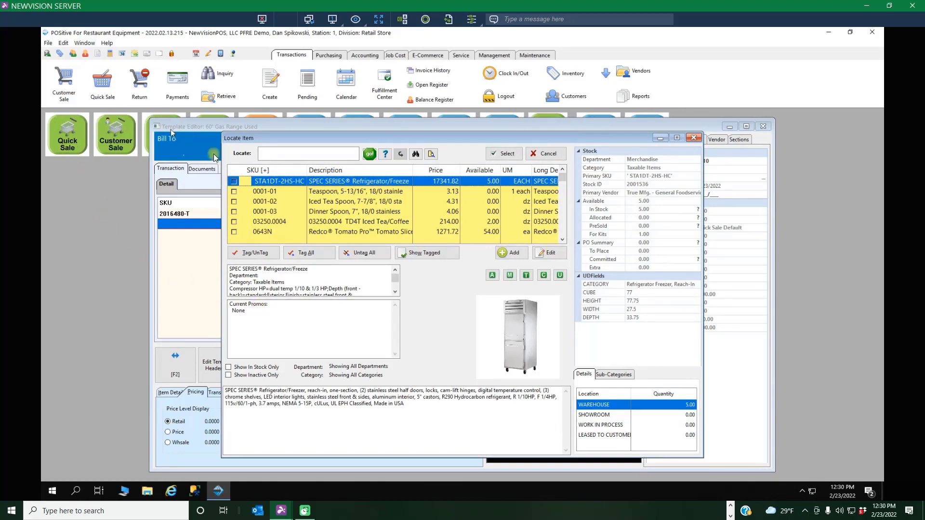
click(270, 155)
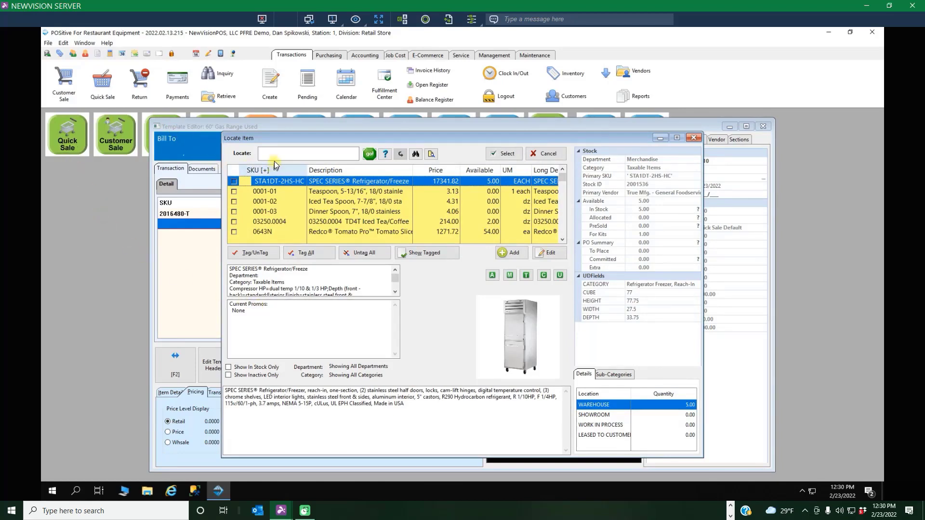
click(274, 155)
text(L)
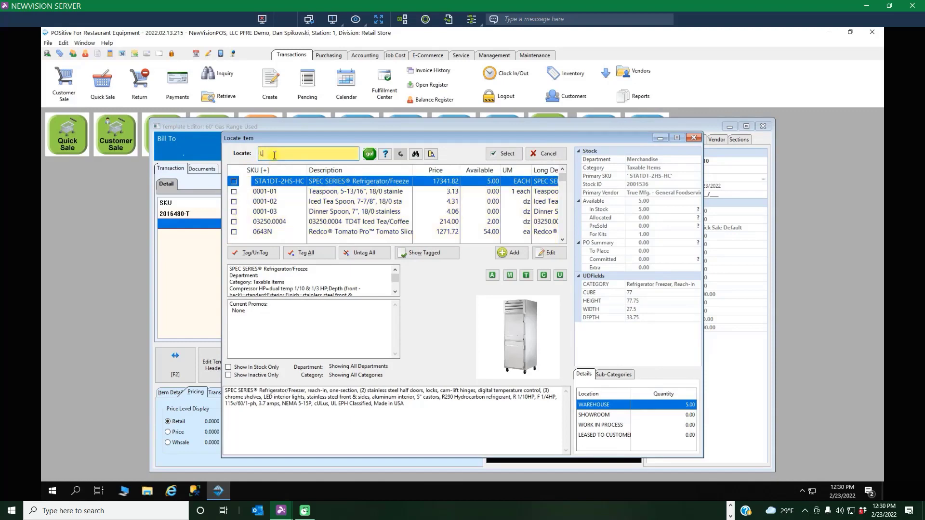
text(ABR)
key(Return)
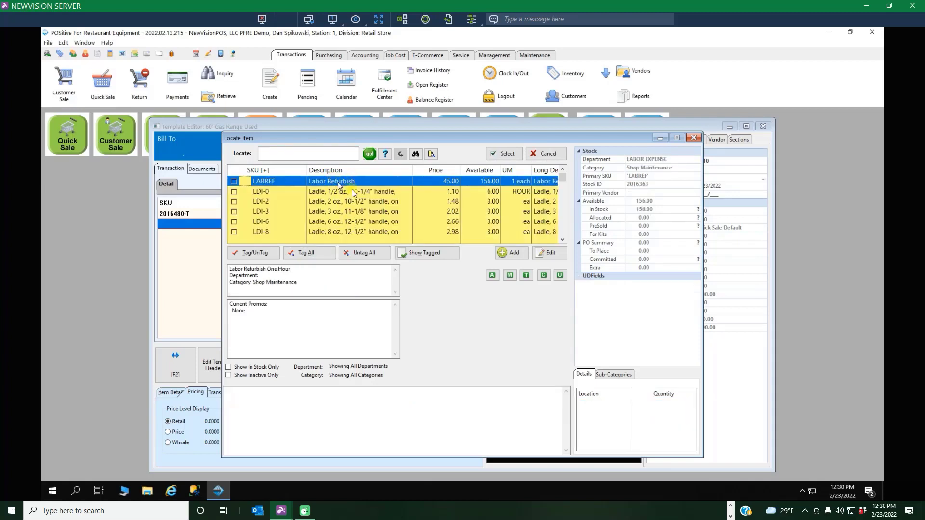
click(519, 152)
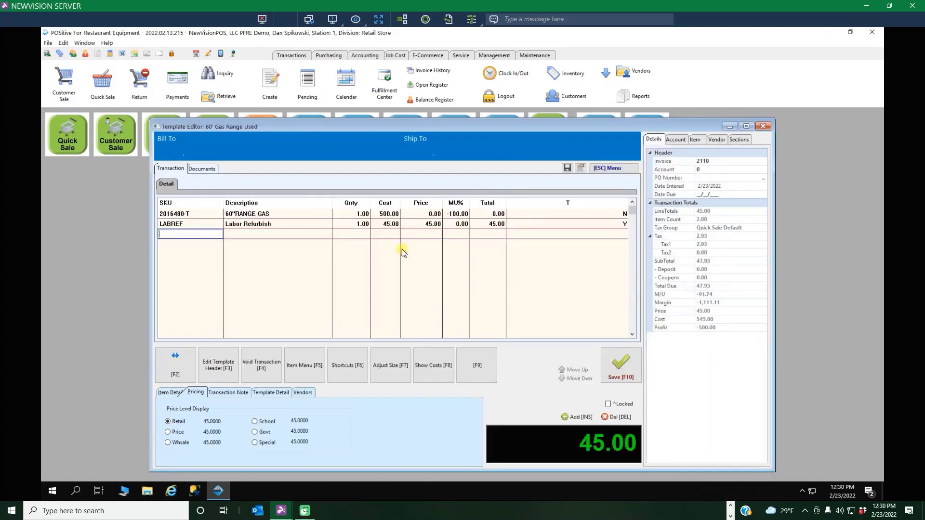
Set the quantity of the Labor Refurbish line to 4.
key(Escape)
key(Return)
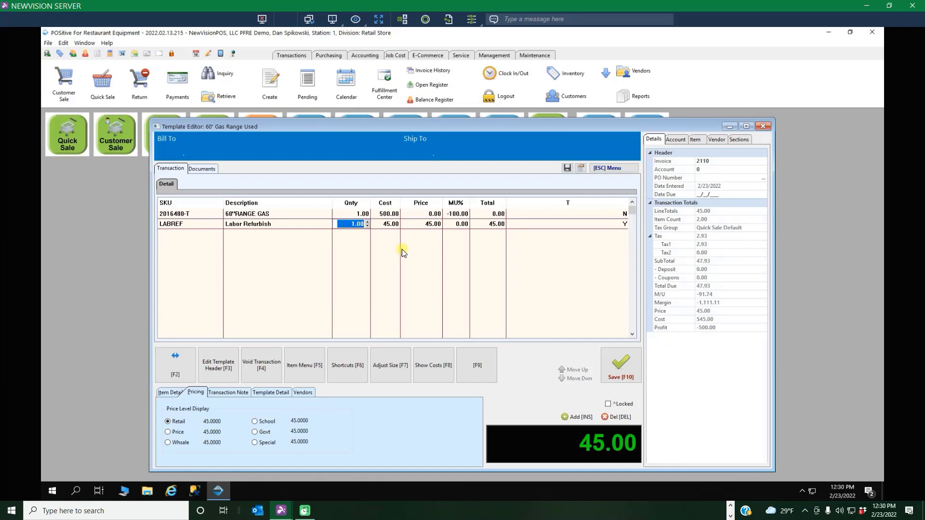
text(4)
key(Return)
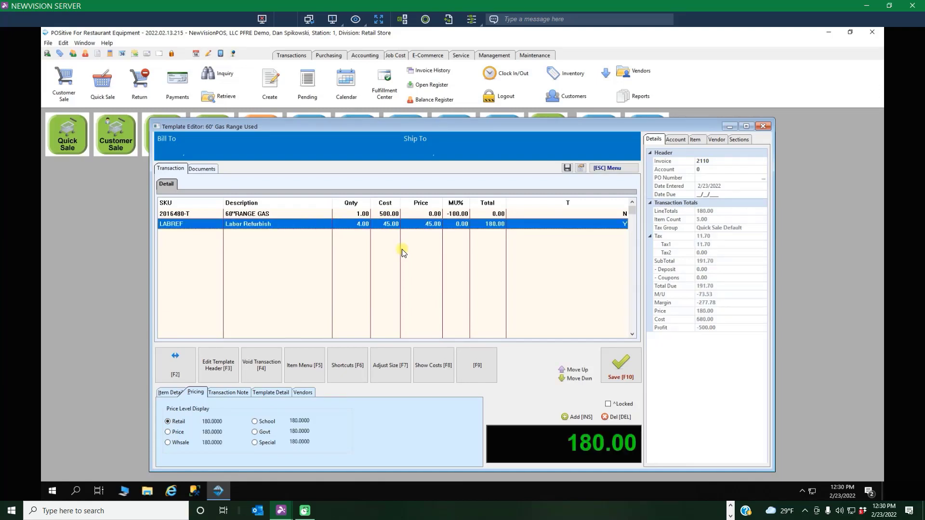
On a new template line, filter the item lookup to the sub-category Range, 60", 10 Open.
key(Insert)
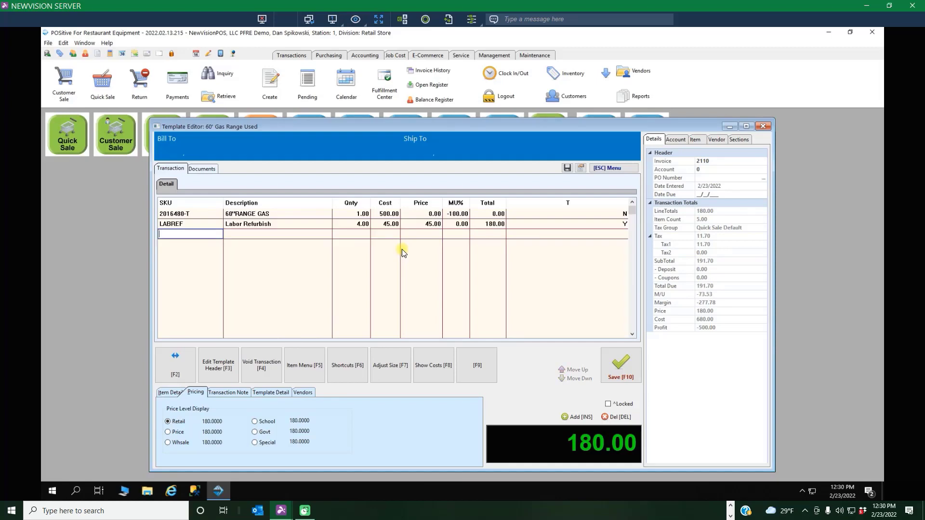
key(Return)
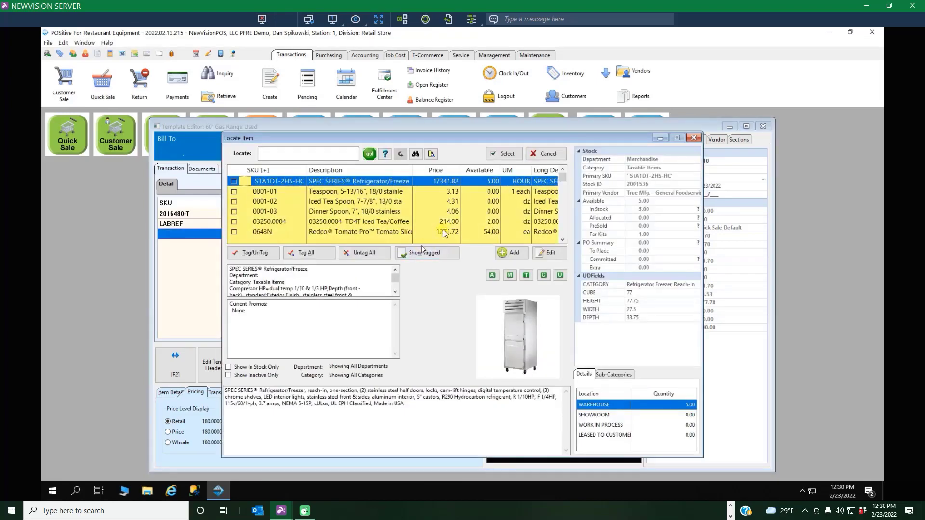
click(415, 155)
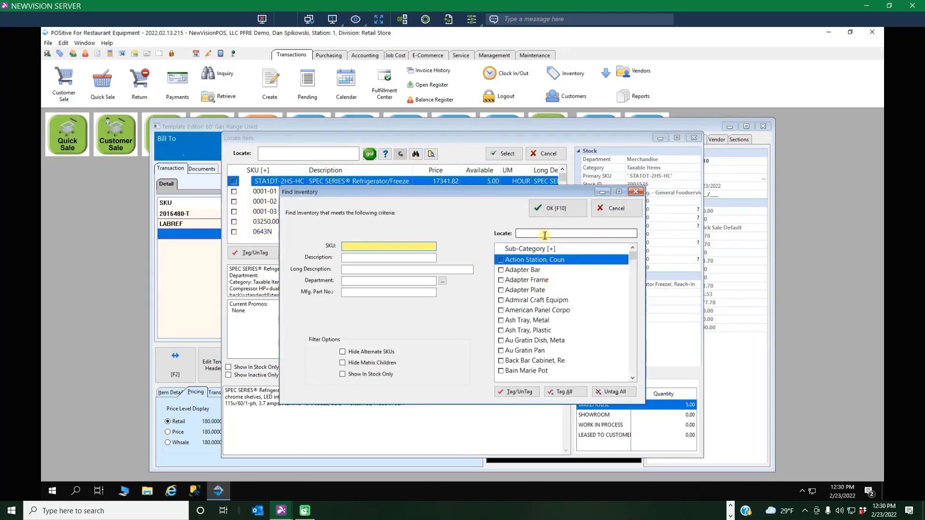
click(538, 231)
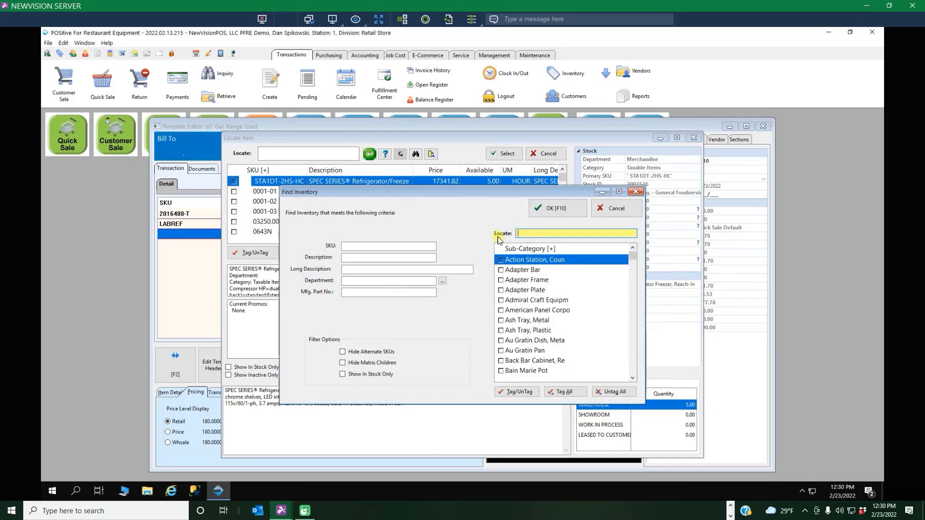
text(RANGE)
key(Return)
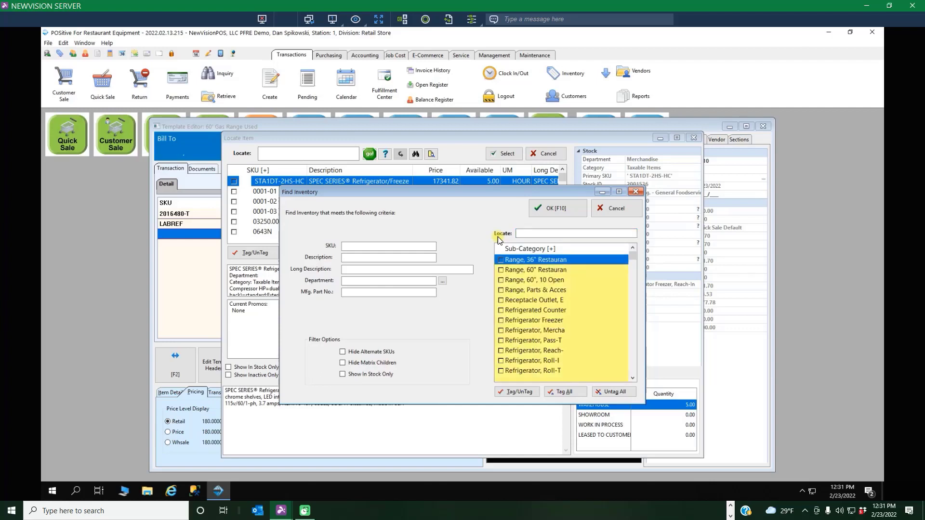
click(504, 279)
click(567, 211)
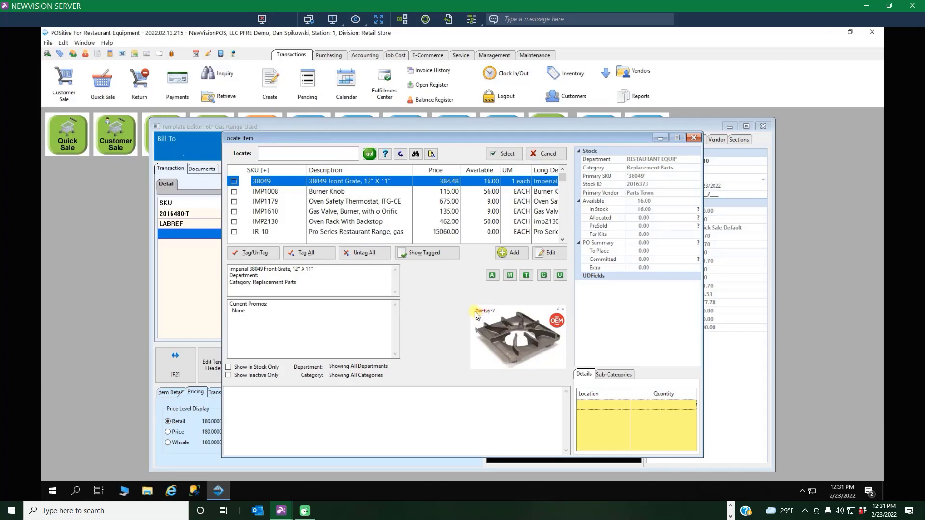
Tag parts 38049, IMP1008, IMP1179, IMP1610 and IMP2130 and add them to the template.
click(234, 181)
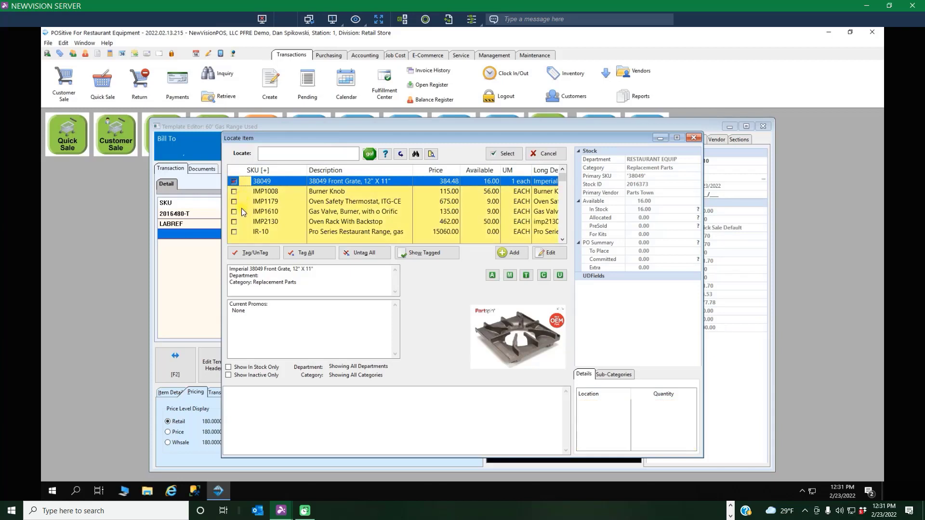
click(237, 191)
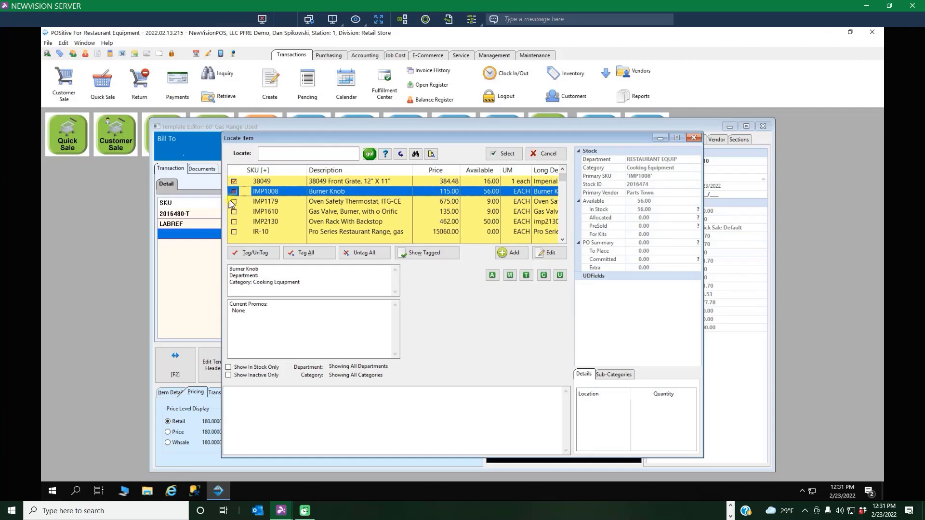
click(235, 201)
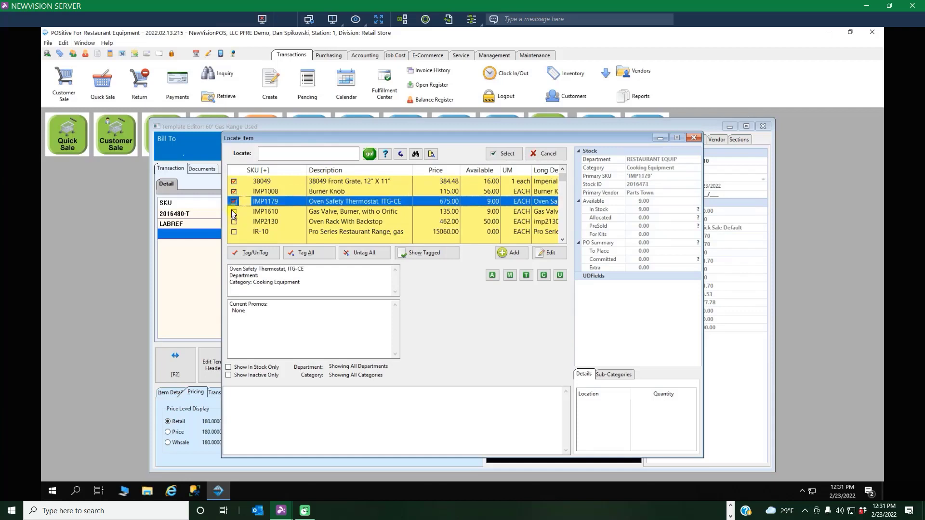
click(231, 211)
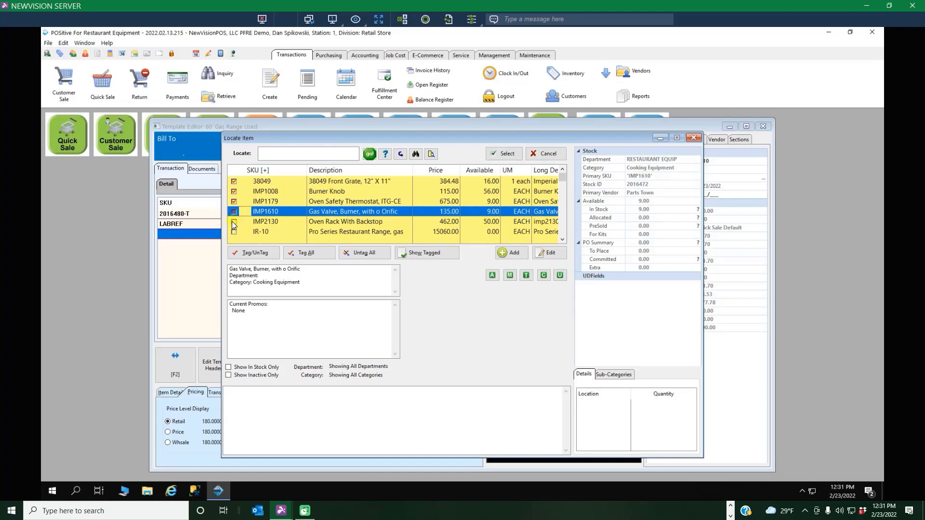
click(235, 221)
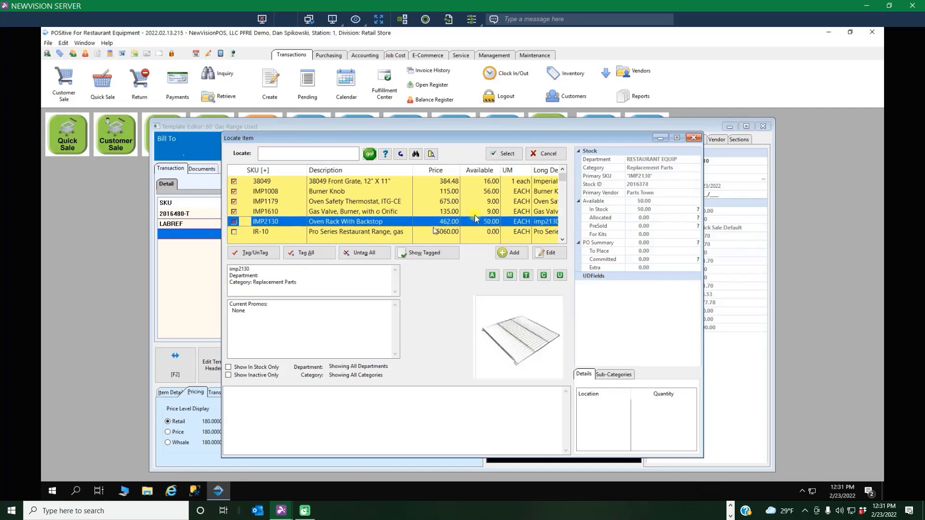
click(507, 154)
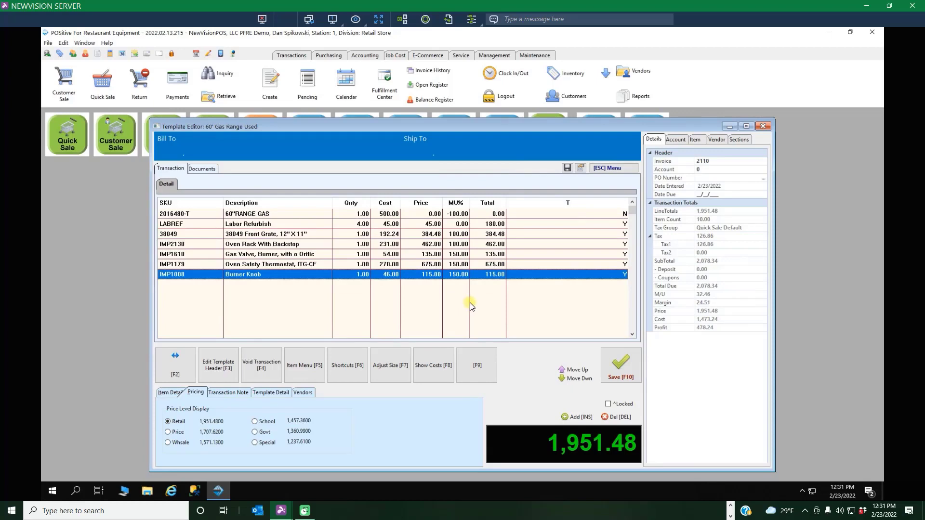
Insert a PACKAGE line after the Burner Knob and price it at 6500.
key(Insert)
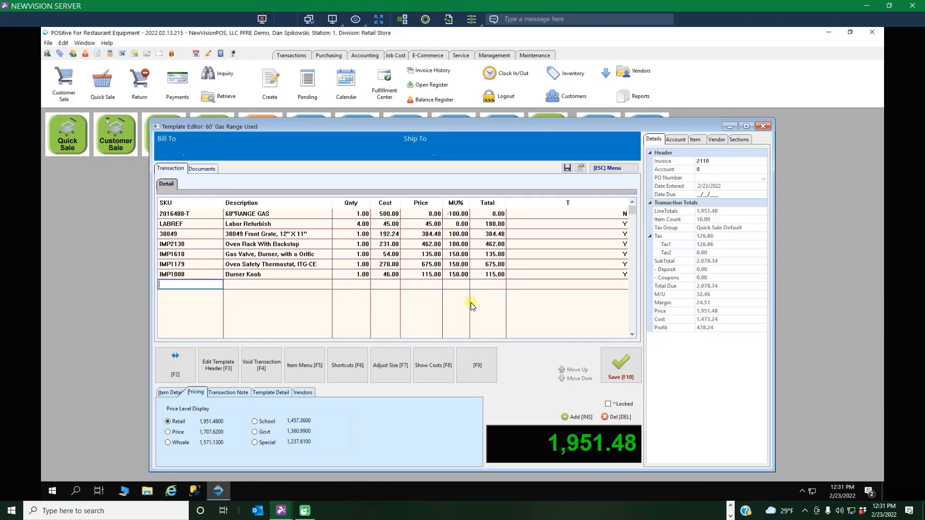
key(ctrl+p)
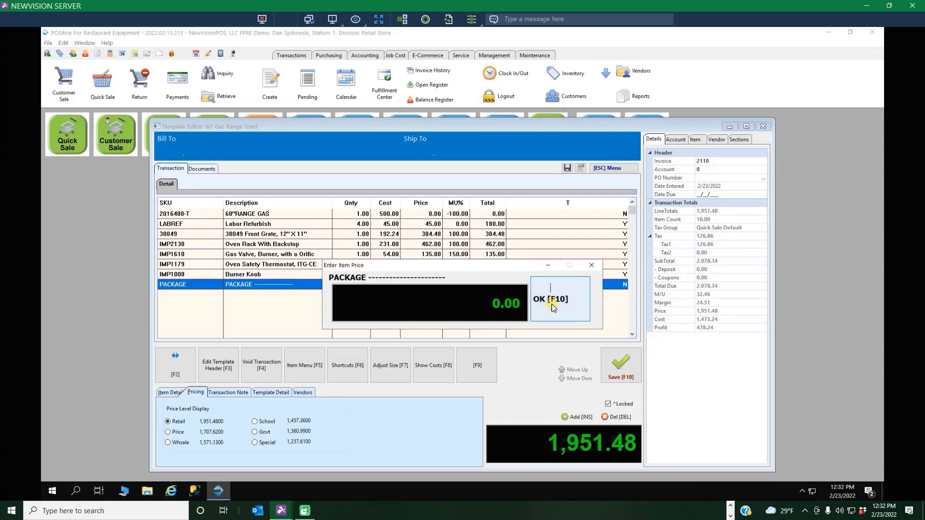
text(6500)
click(551, 304)
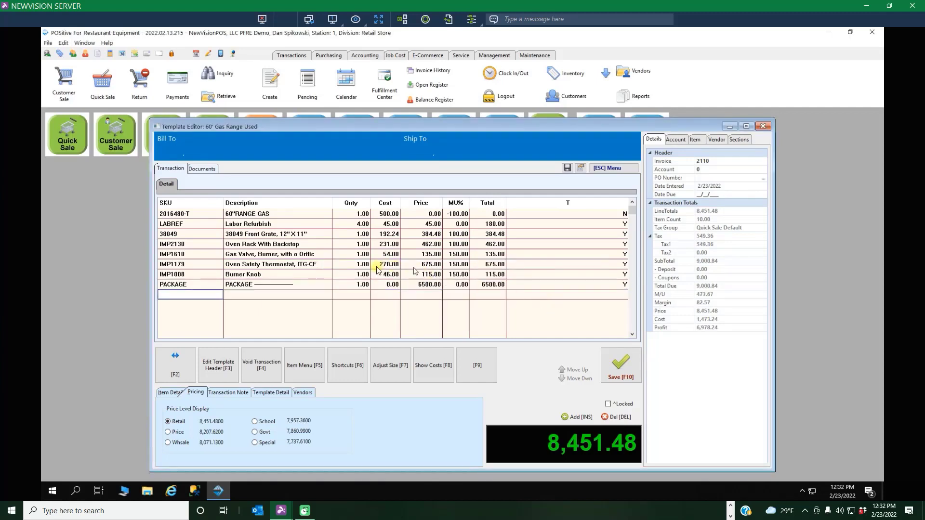
Move the PACKAGE line up to the first row, above the 60"RANGE GAS line.
click(192, 284)
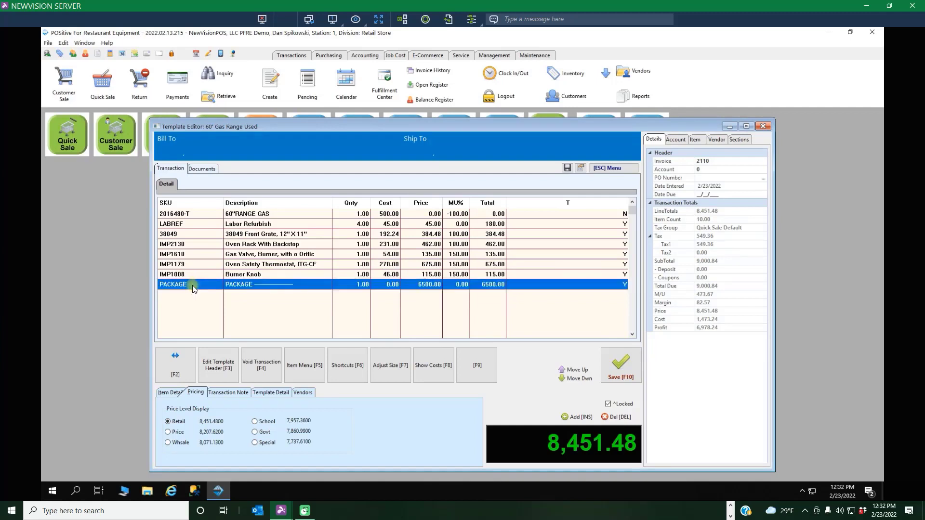
key(ctrl+Up)
key(ctrl+Up)
key(ctrl+Up)
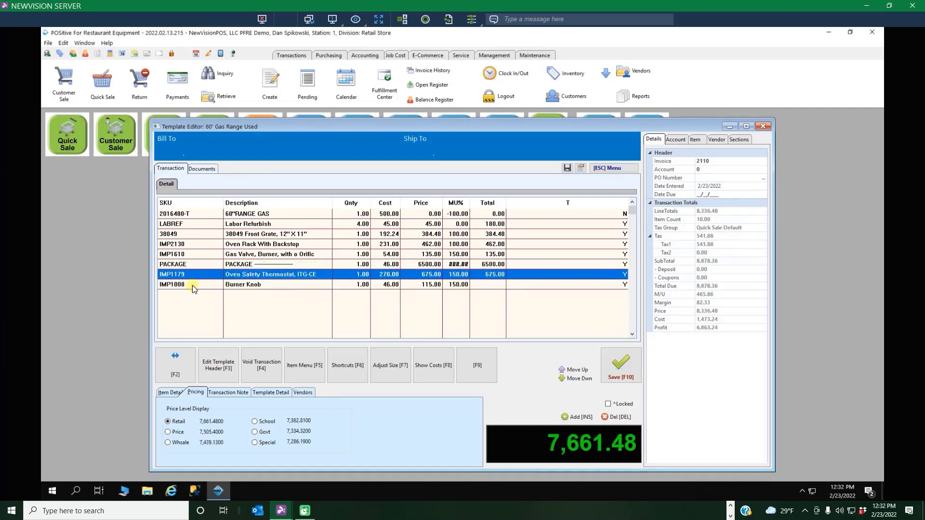
key(ctrl+Up)
key(ctrl+Up)
key(ctrl+Up)
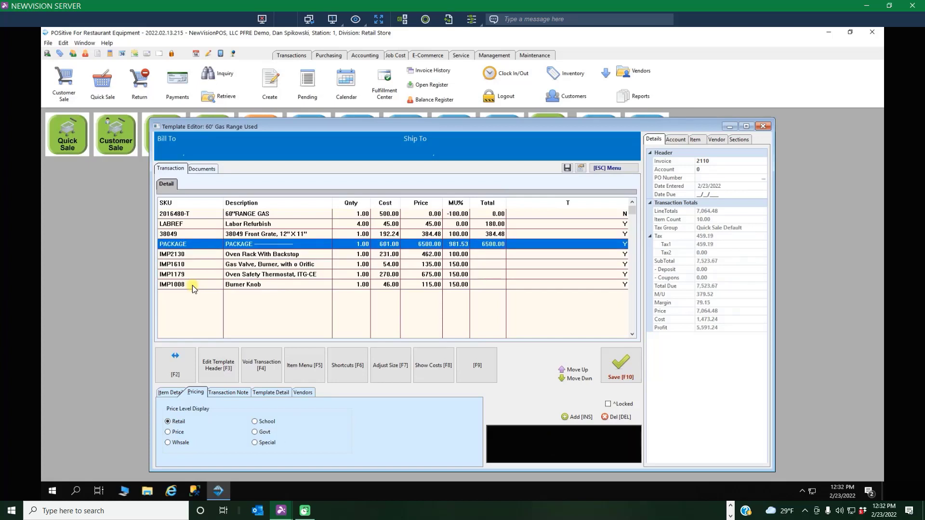
key(ctrl+Up)
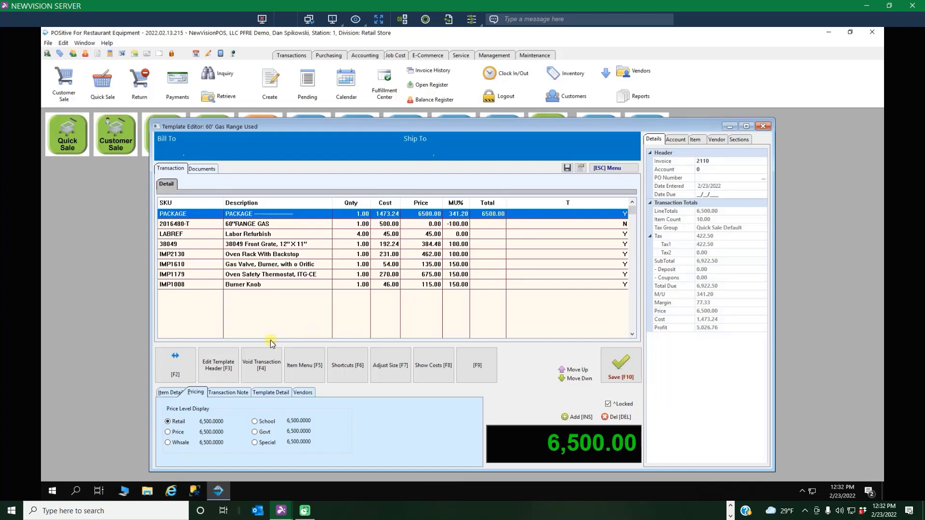
Add a total line below the Burner Knob line to close the package.
key(Down)
key(Down)
key(Down)
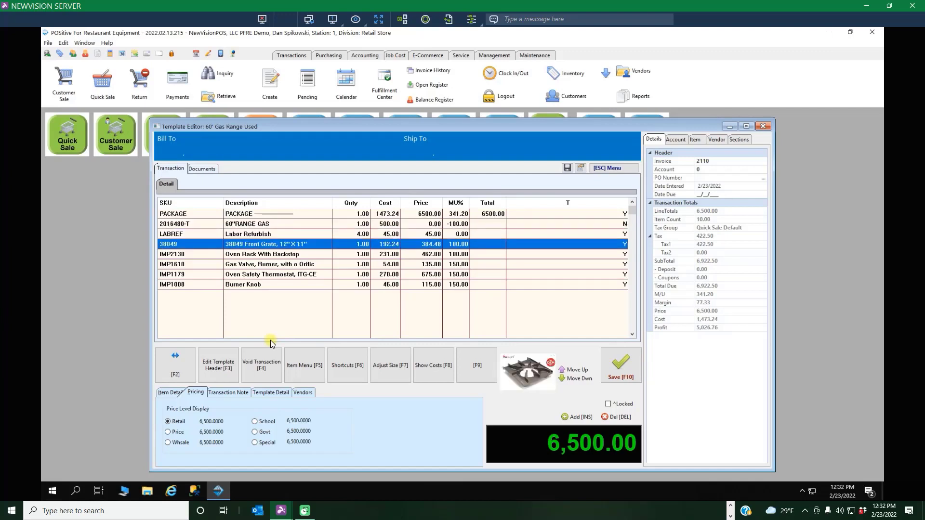
key(Down)
key(Down)
key(Down)
key(Down)
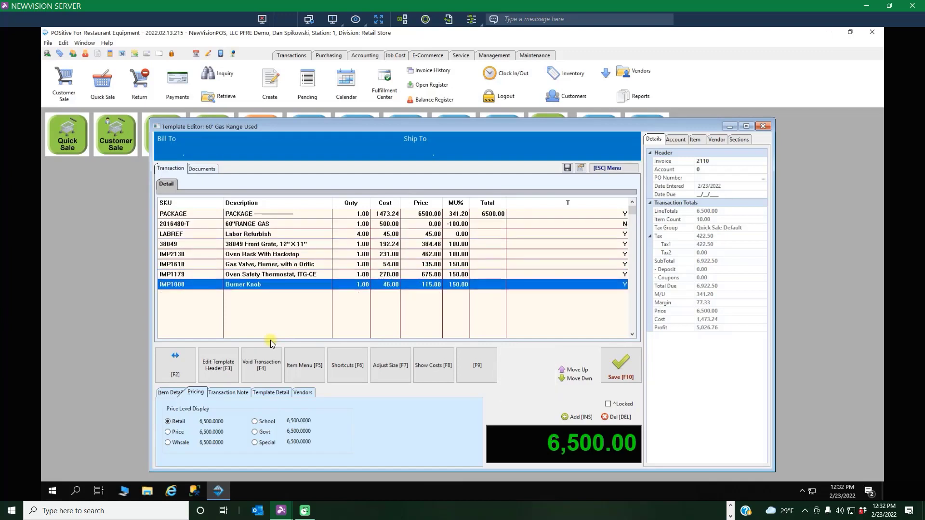
key(Down)
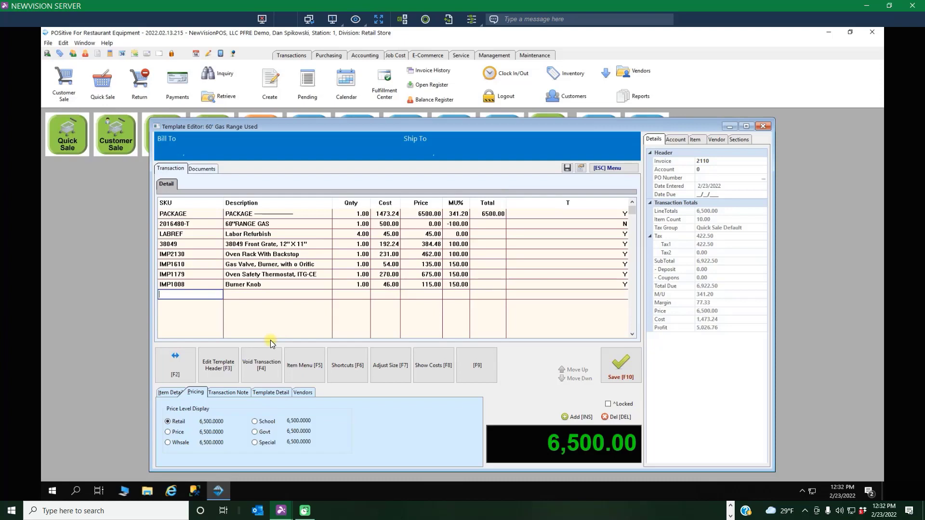
key(Return)
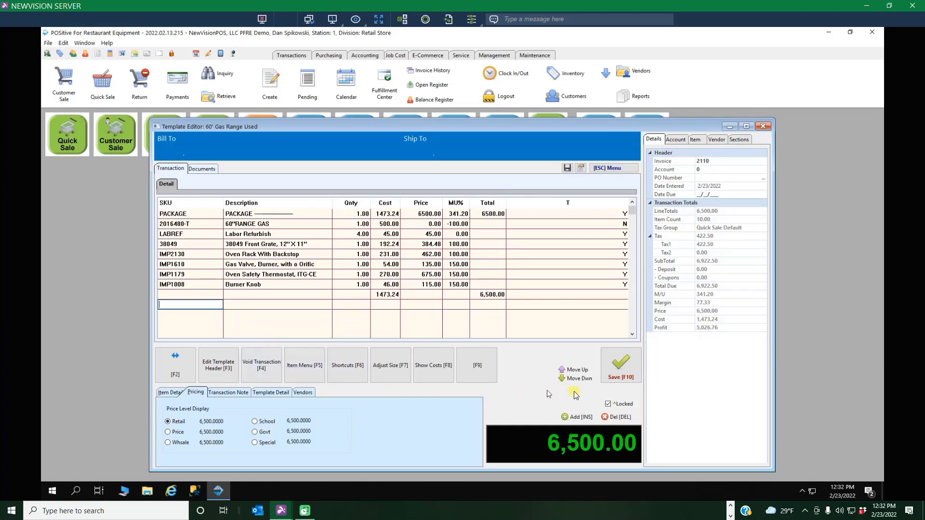
Save the changes to the used gas range template and close the Inventory Center.
click(625, 366)
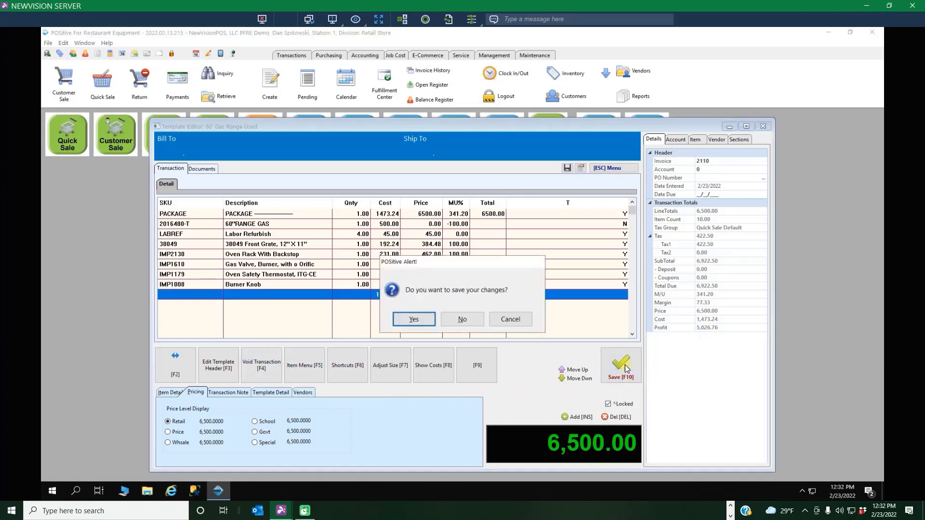
click(414, 319)
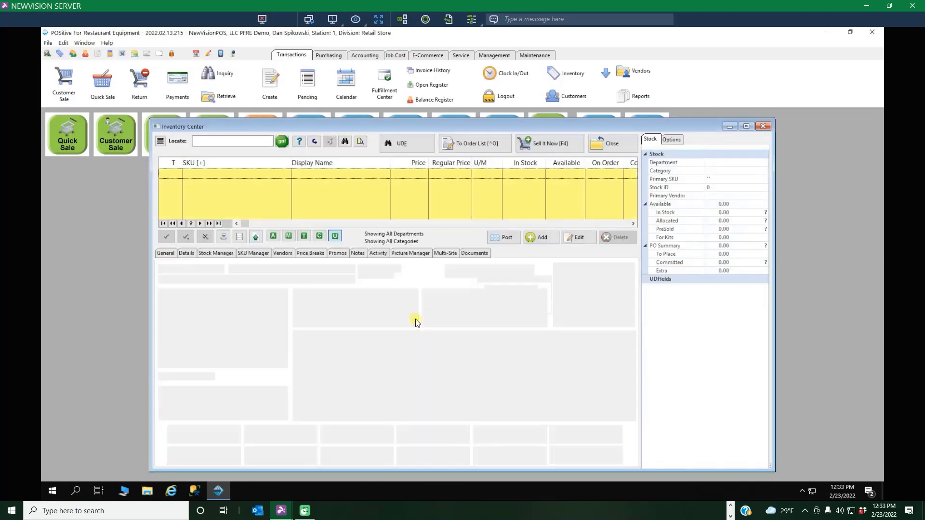
click(626, 145)
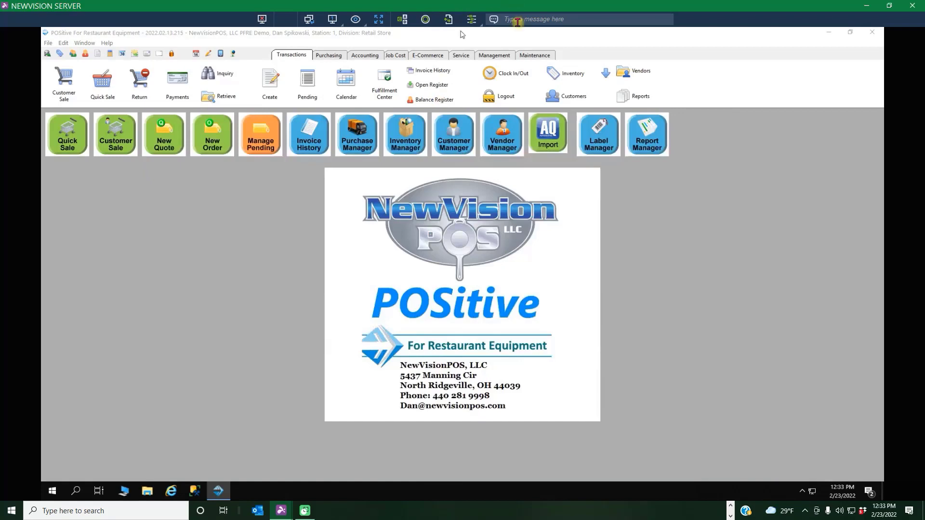
Locate the used gas range template in the inventory by searching display names for 60 and showing only template items.
click(566, 74)
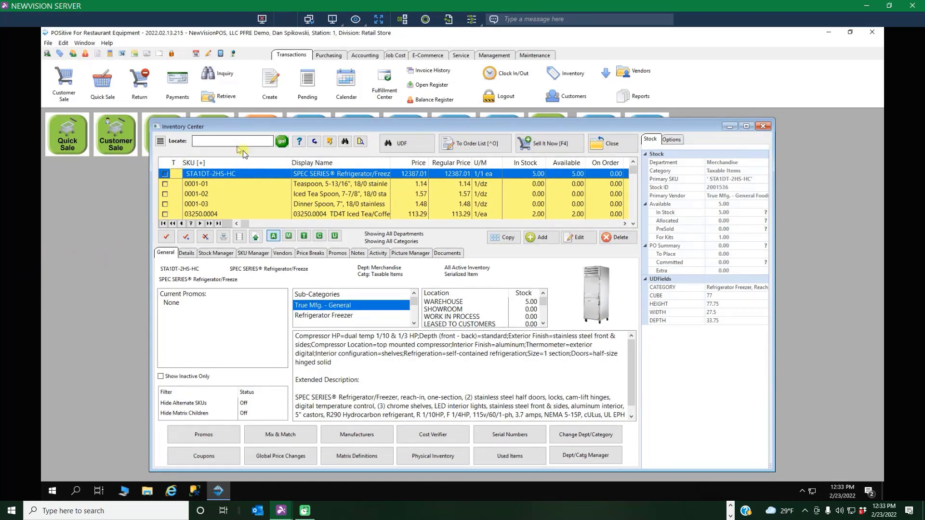
click(335, 162)
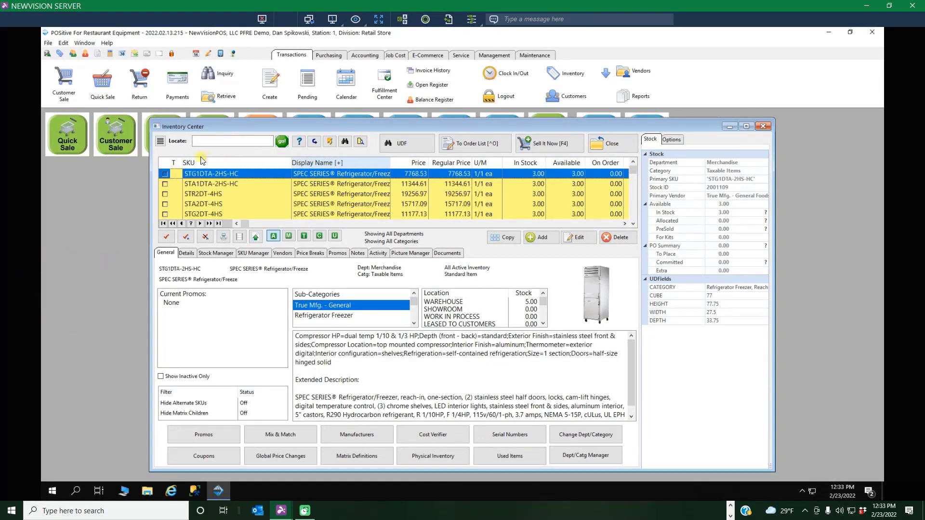
click(204, 143)
text(60)
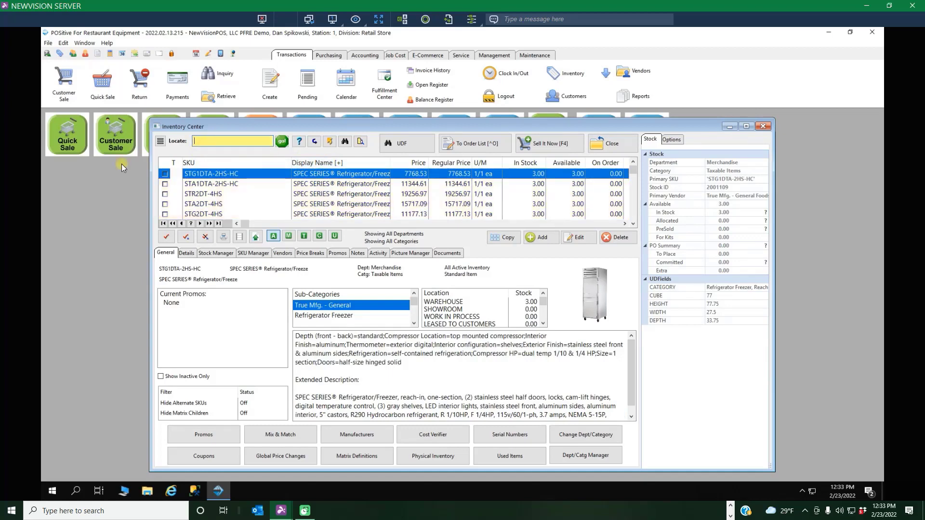
key(Return)
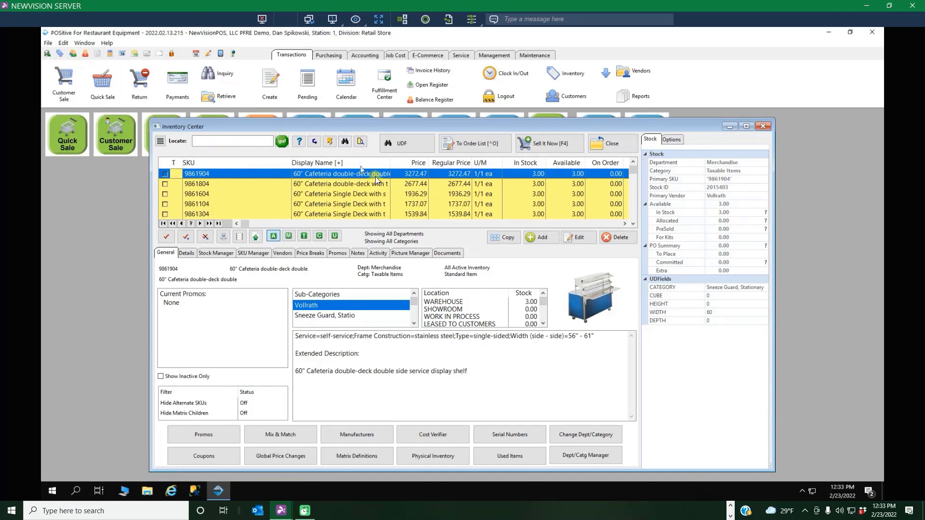
click(305, 235)
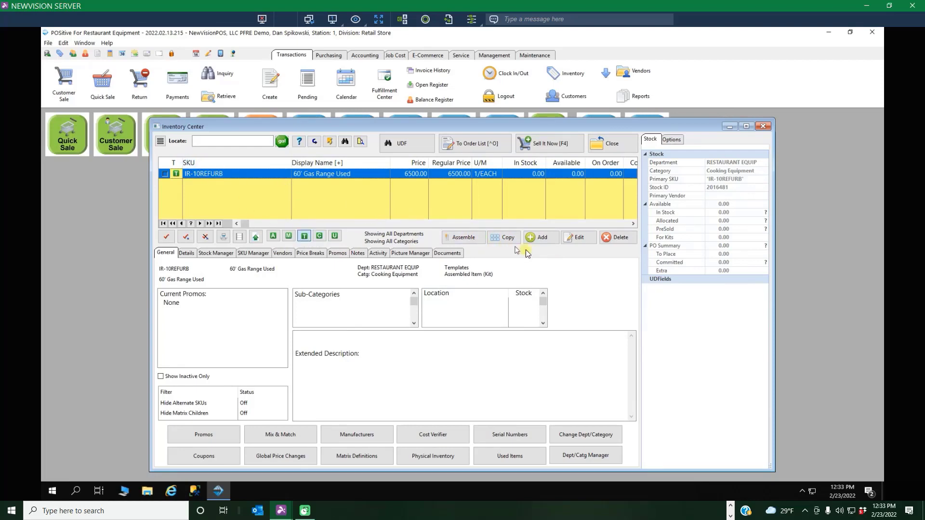
Assemble one kit from the IR-10REFURB gas range template, and close the Kit Assembly window and the Inventory Center.
click(463, 237)
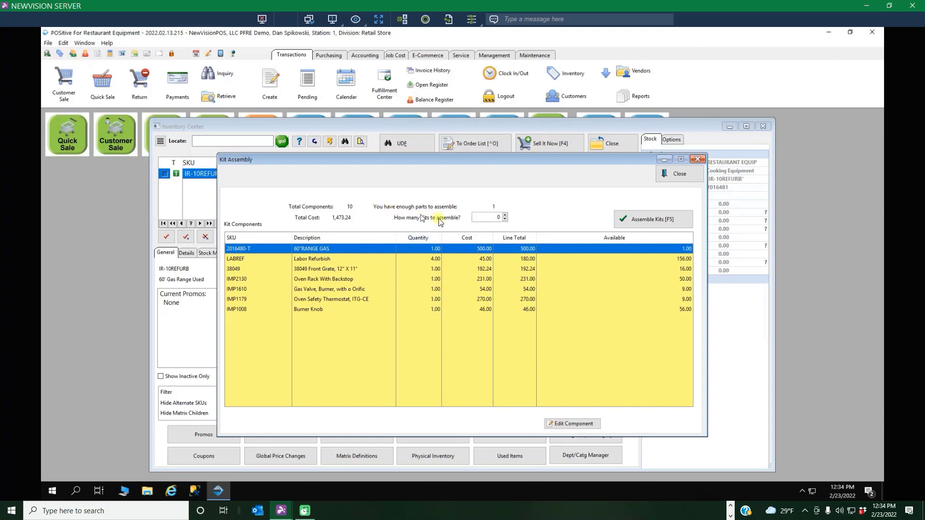
click(505, 214)
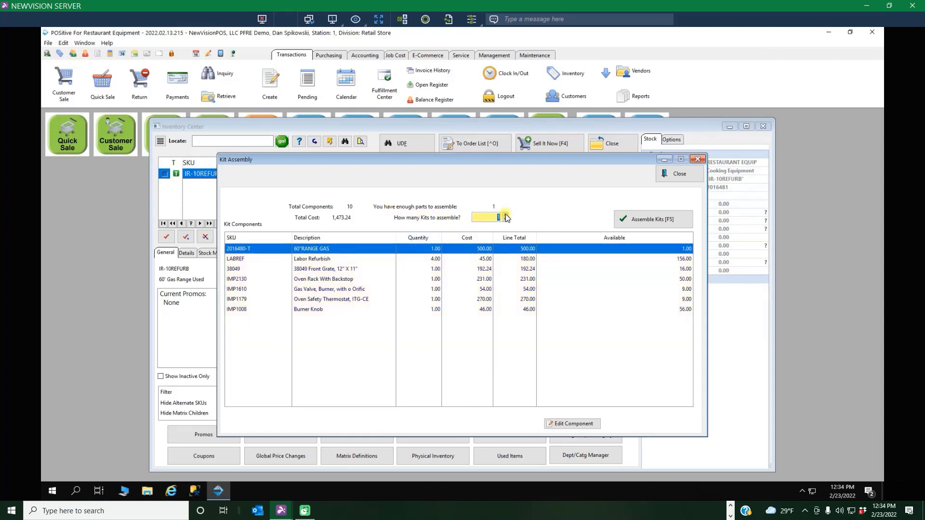
click(648, 220)
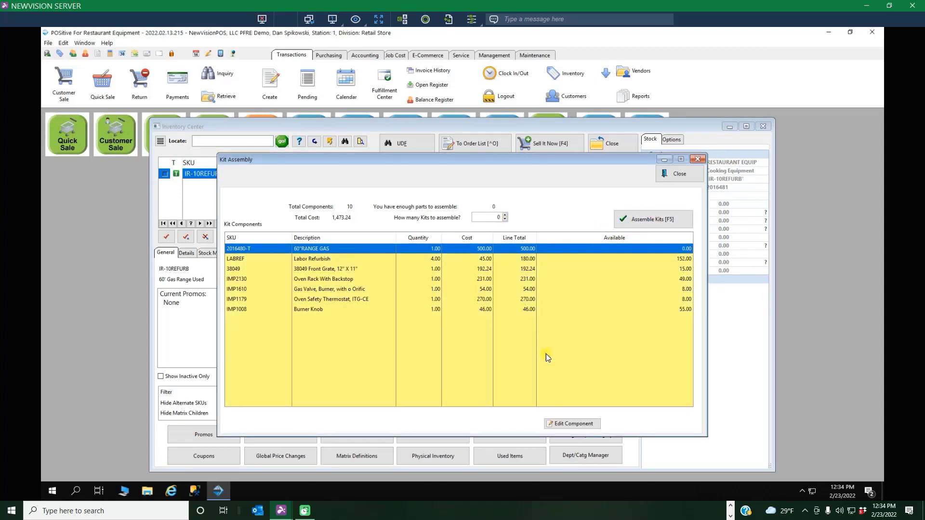
click(679, 174)
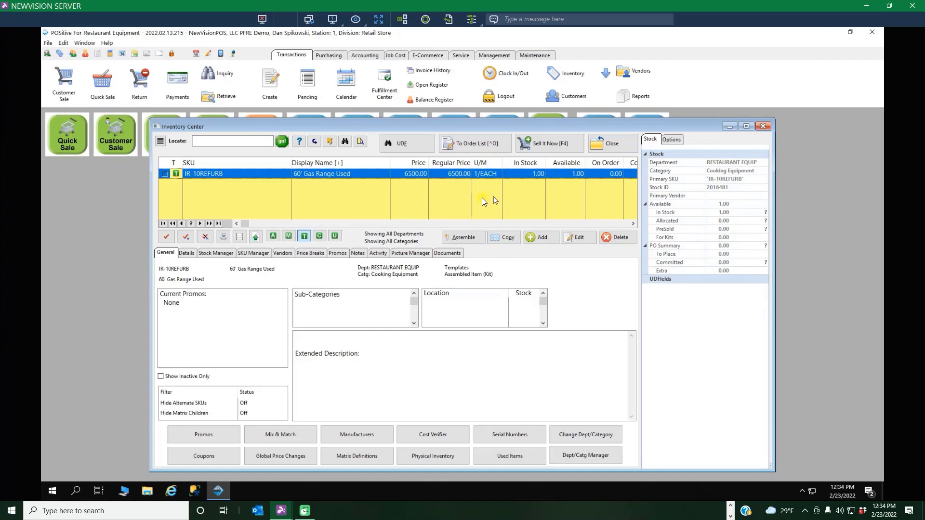
click(608, 143)
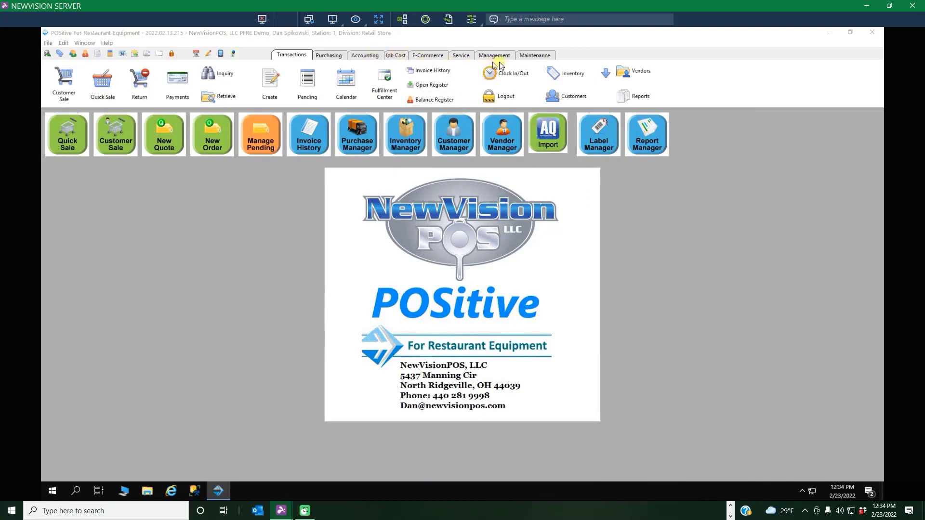
Reopen the Inventory Center's template items to check the used gas range's component details and current stock, and close it.
click(535, 55)
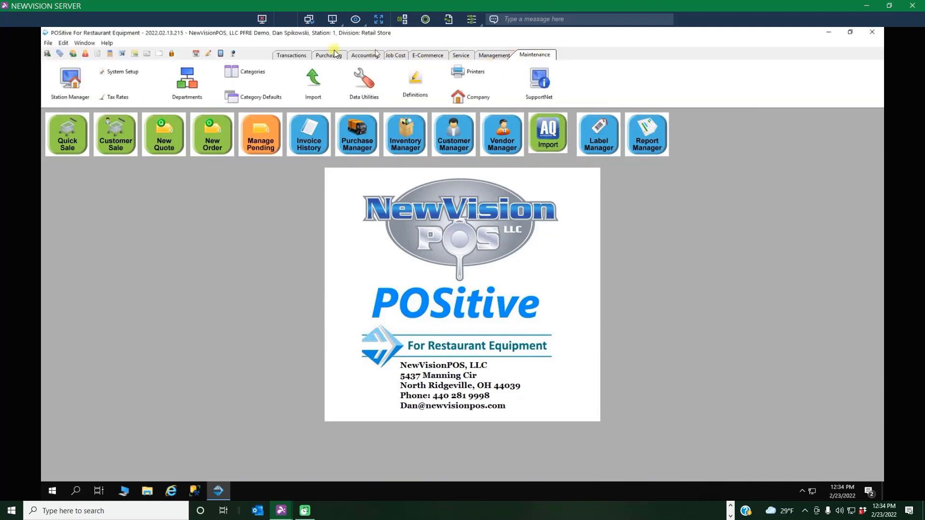
click(286, 55)
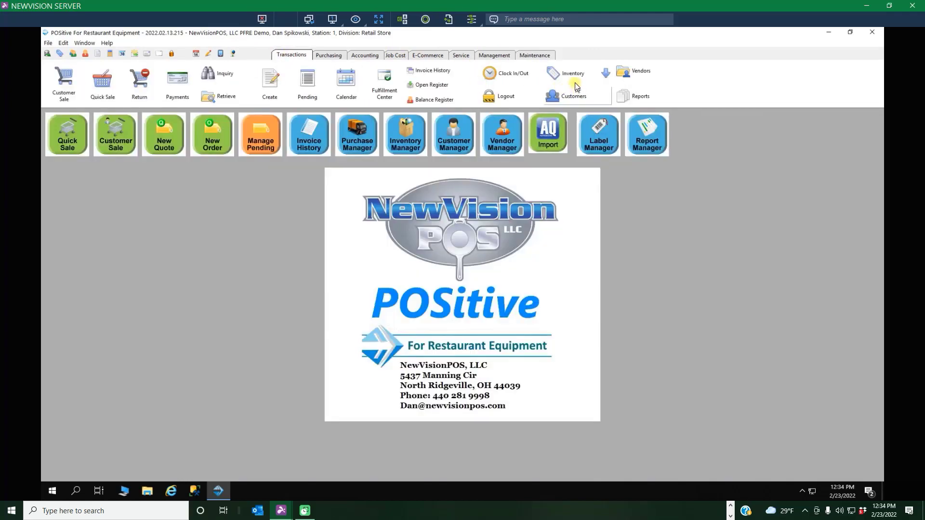
click(570, 74)
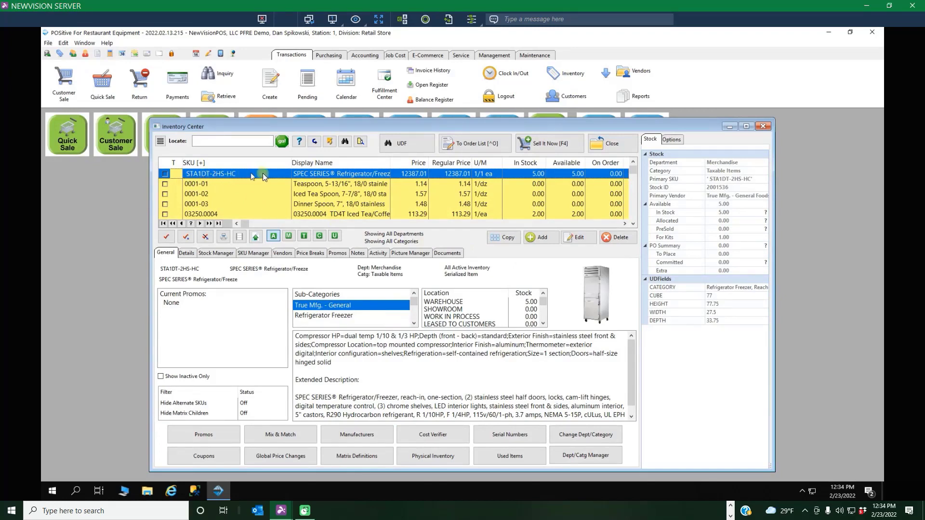
click(304, 236)
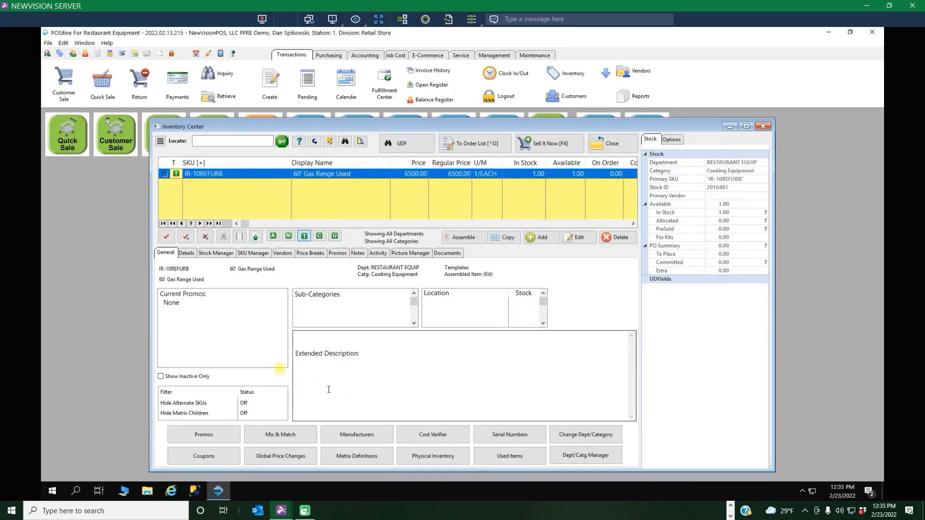
click(187, 254)
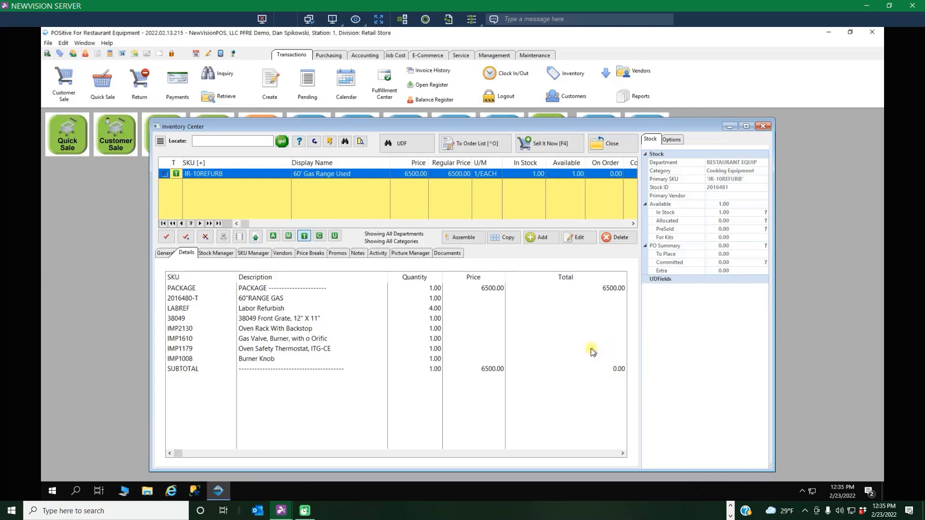
click(224, 252)
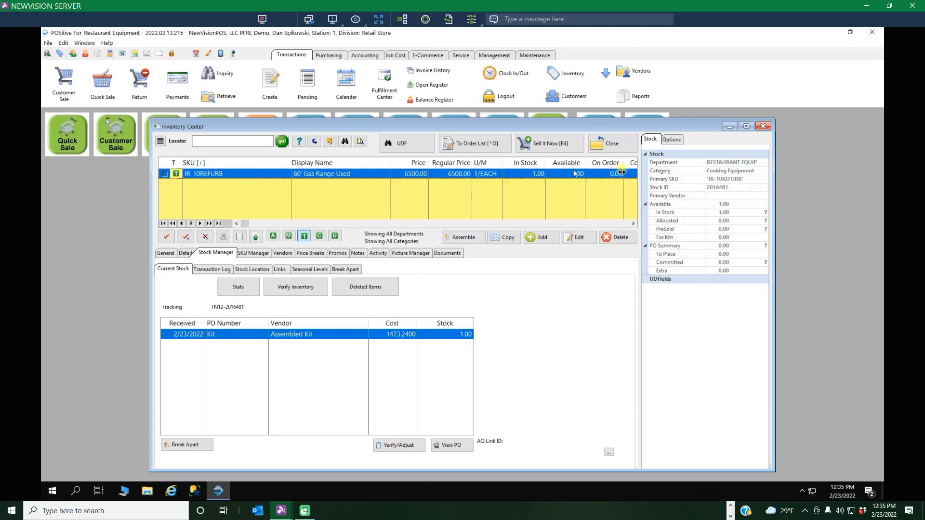
click(612, 145)
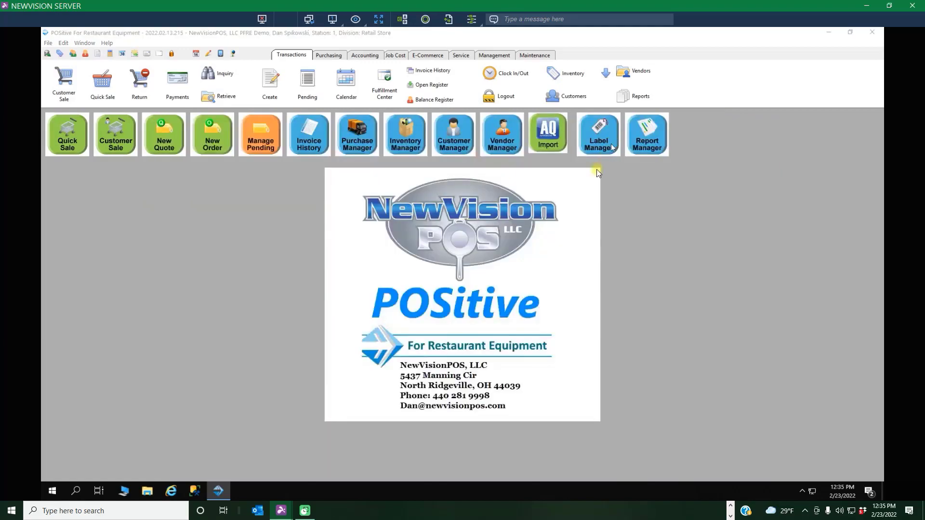